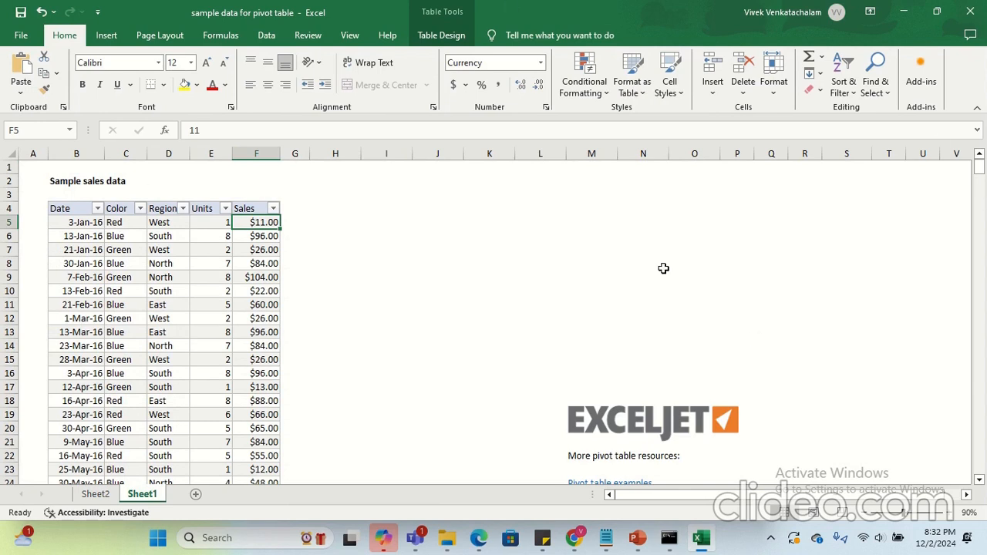
- Examine the sample sales table on Sheet1, going through its Date, Color, Region, Units and Sales columns
scroll(538, 324, down, 3)
scroll(73, 401, down, 4)
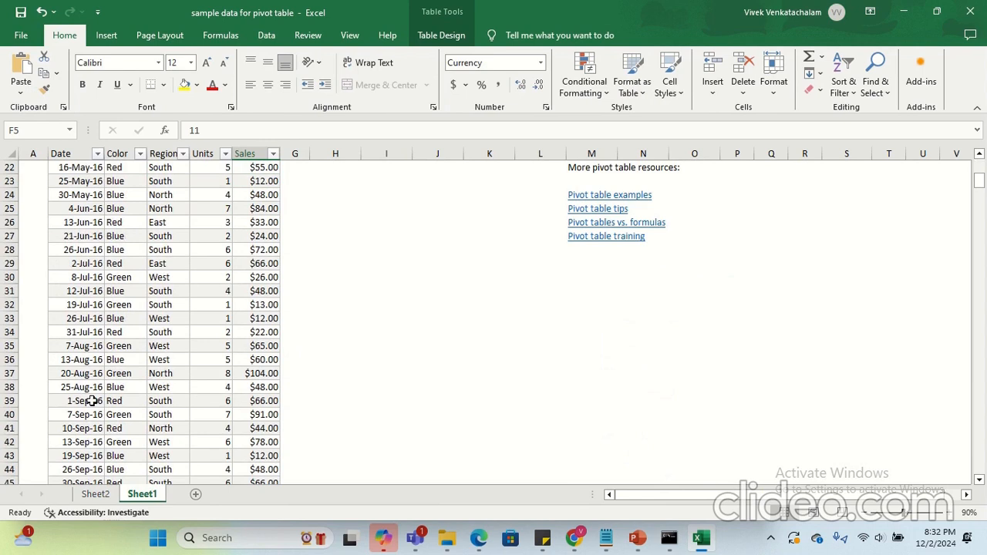
scroll(80, 394, up, 7)
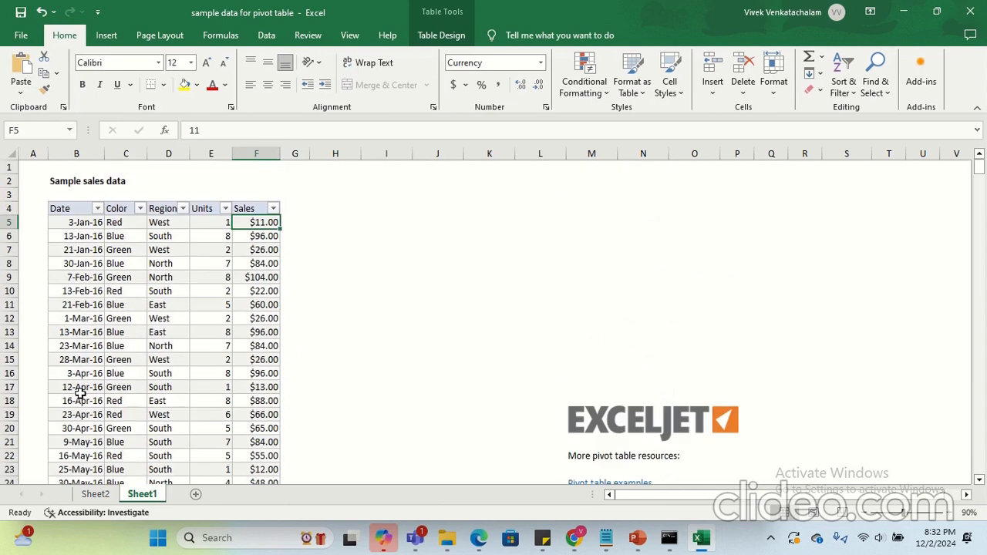
click(70, 222)
click(123, 221)
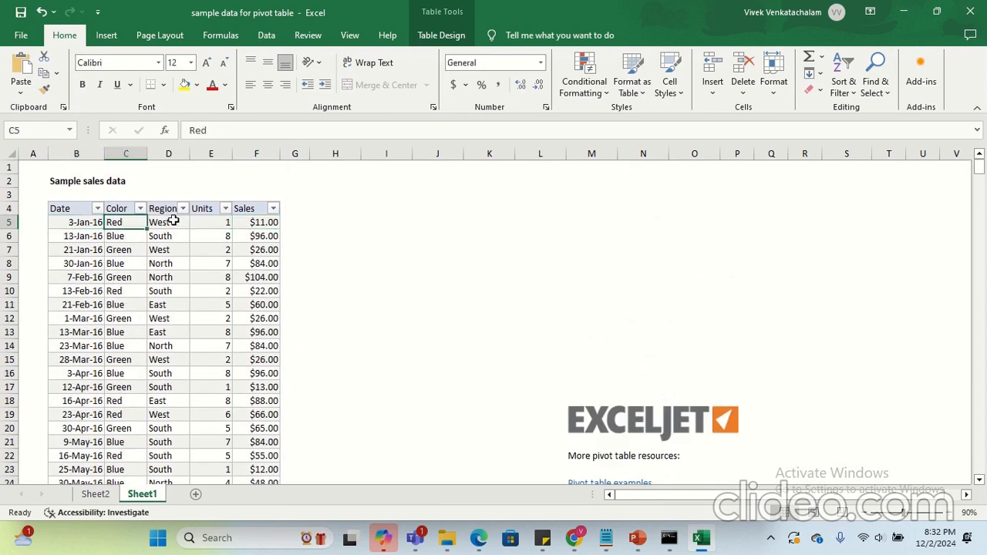
click(171, 220)
click(211, 223)
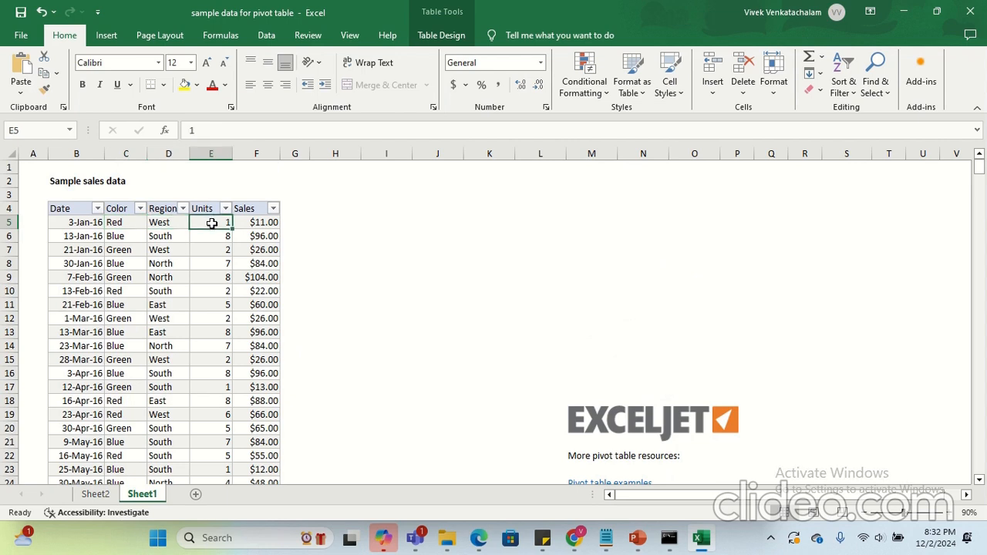
click(256, 222)
scroll(200, 394, down, 4)
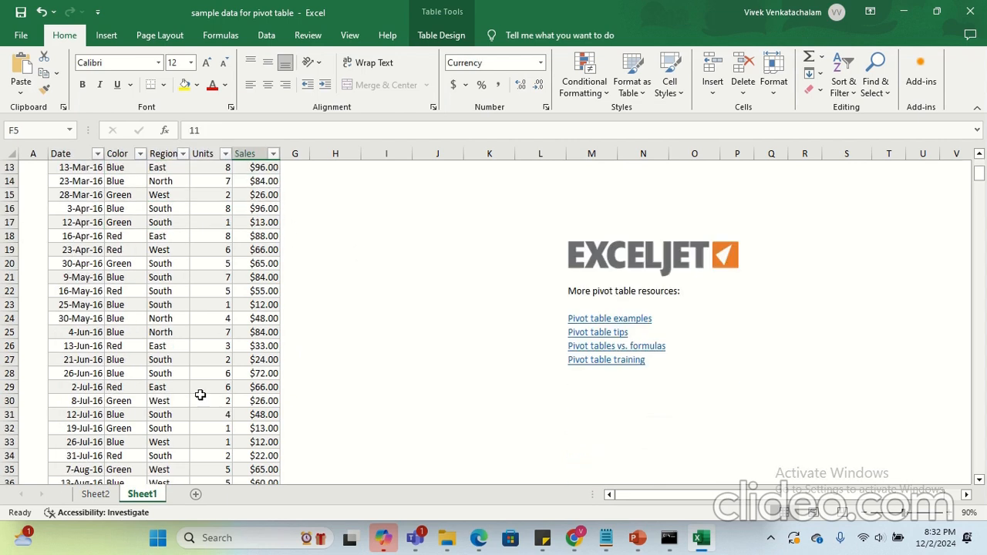
scroll(100, 396, down, 2)
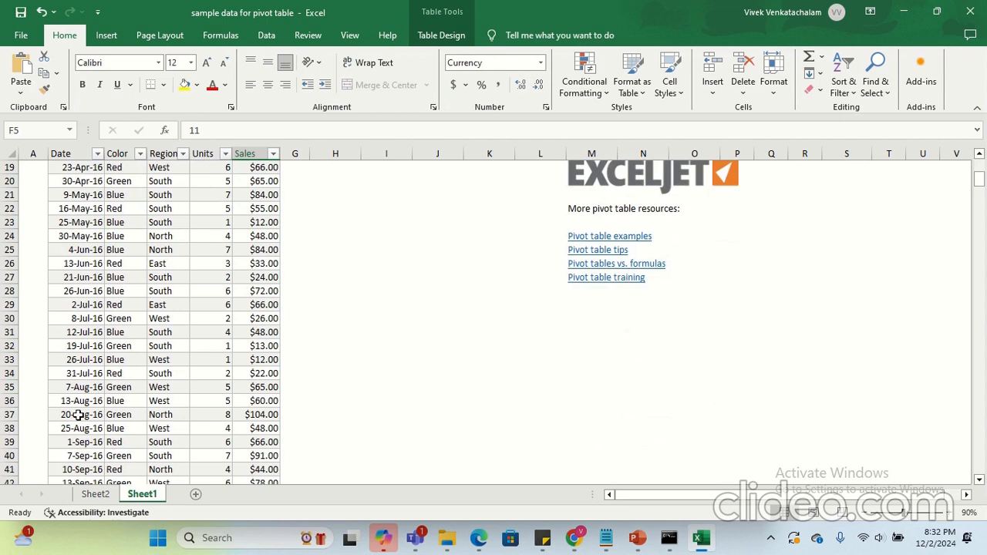
scroll(71, 395, up, 6)
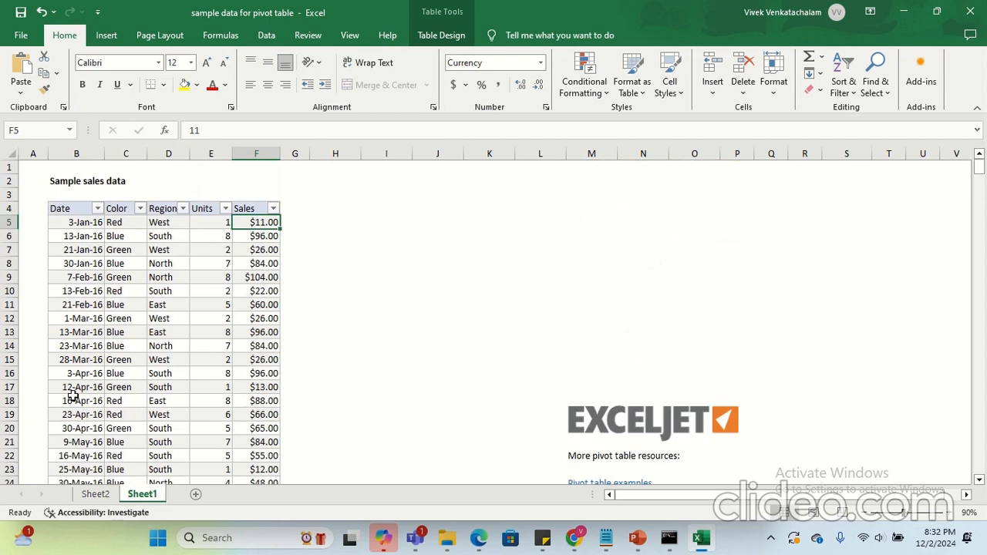
- Review the Color, Region and Sales entries in the sales table, finishing on empty cell H5
click(131, 224)
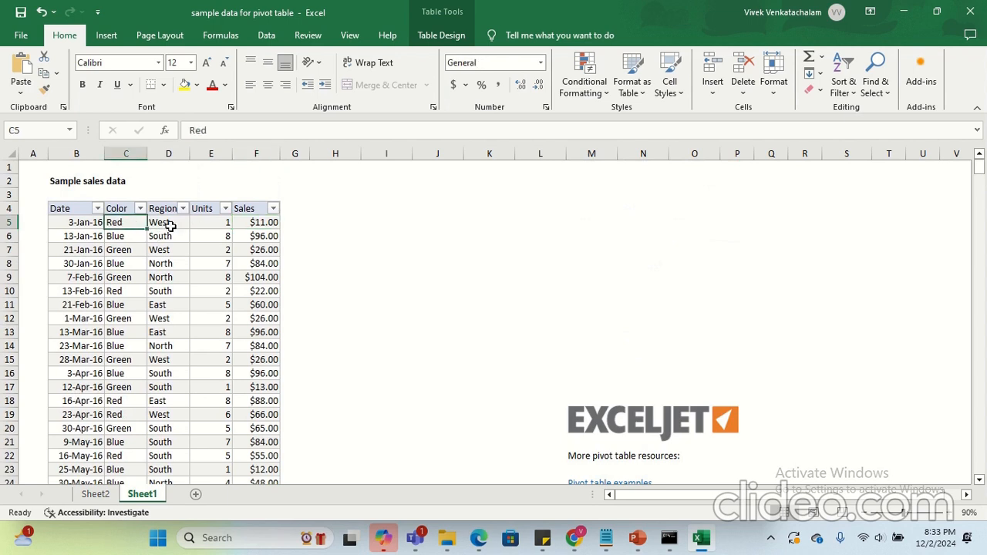
click(170, 223)
drag(170, 224, 174, 373)
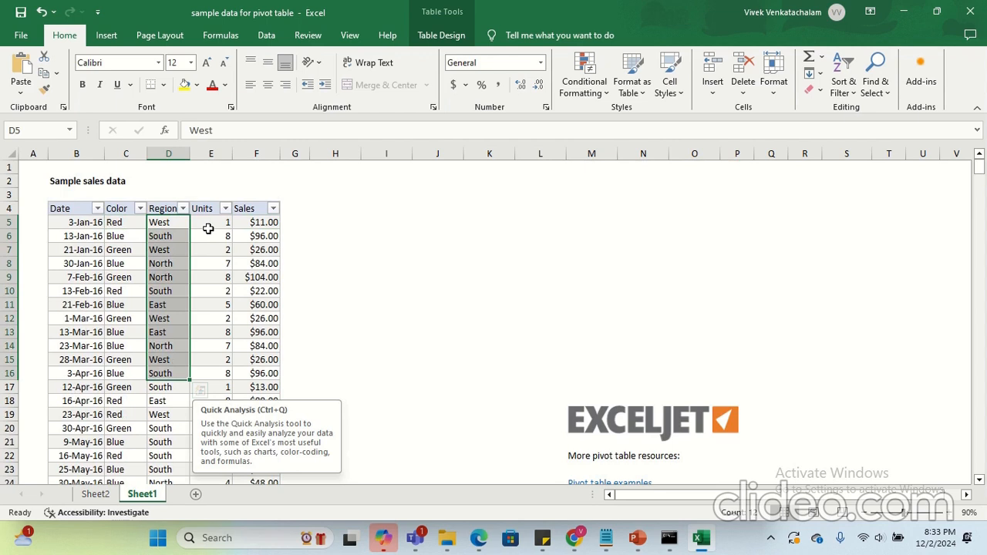
click(248, 222)
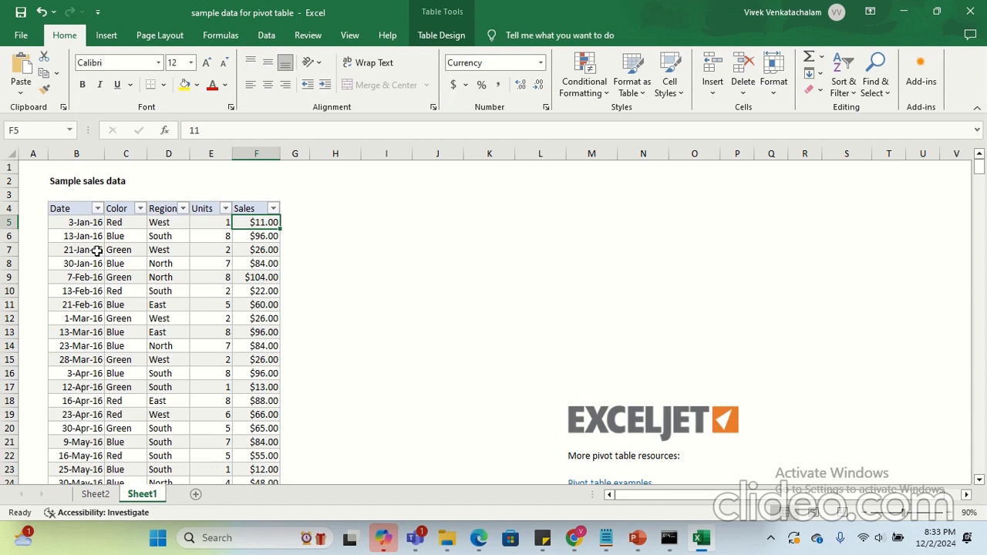
click(336, 225)
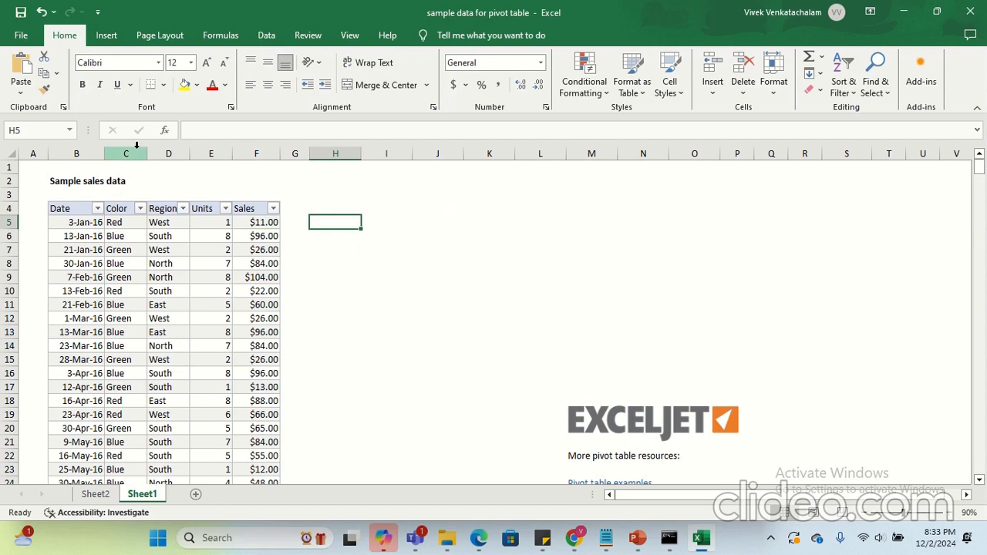
- Permanently delete Sheet2, which holds the empty PivotTable
right_click(99, 494)
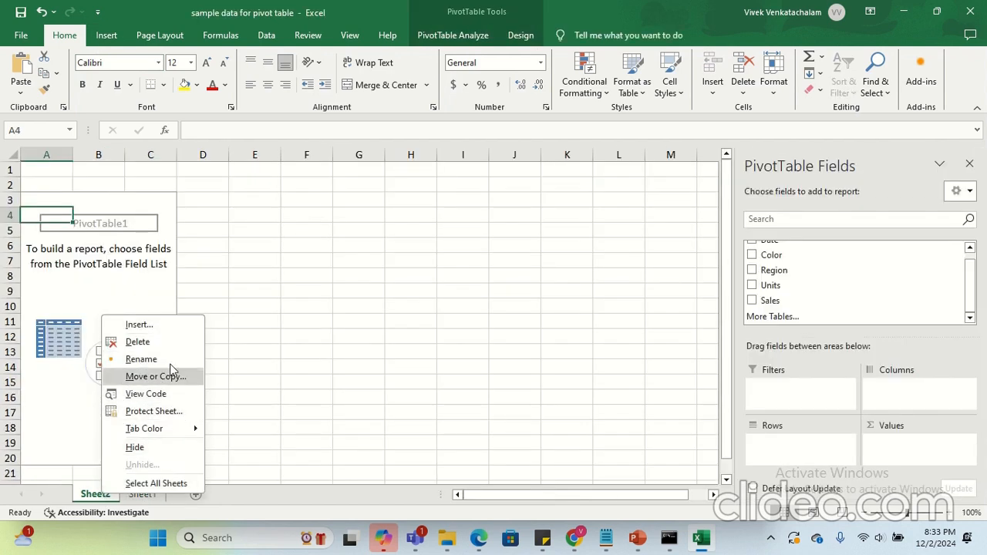
click(168, 346)
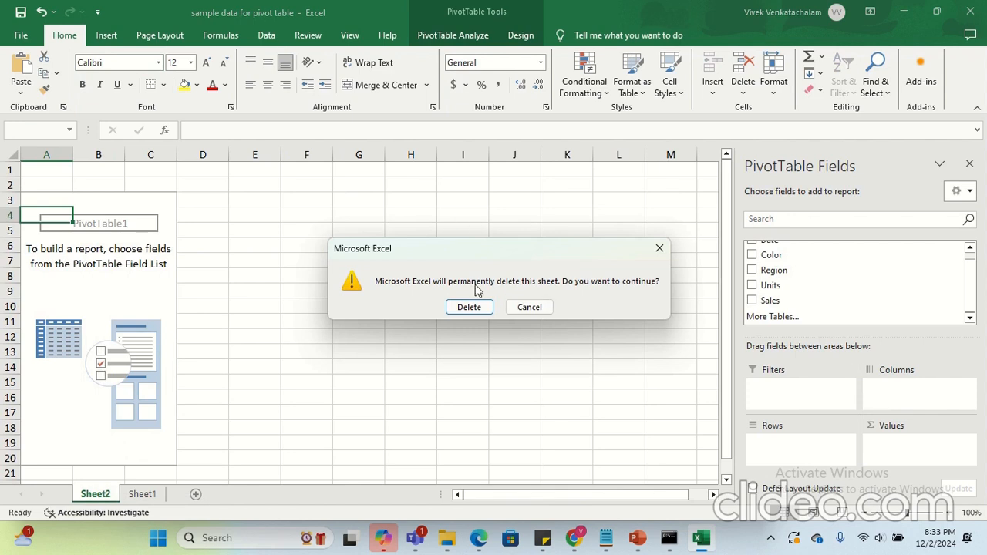
click(469, 307)
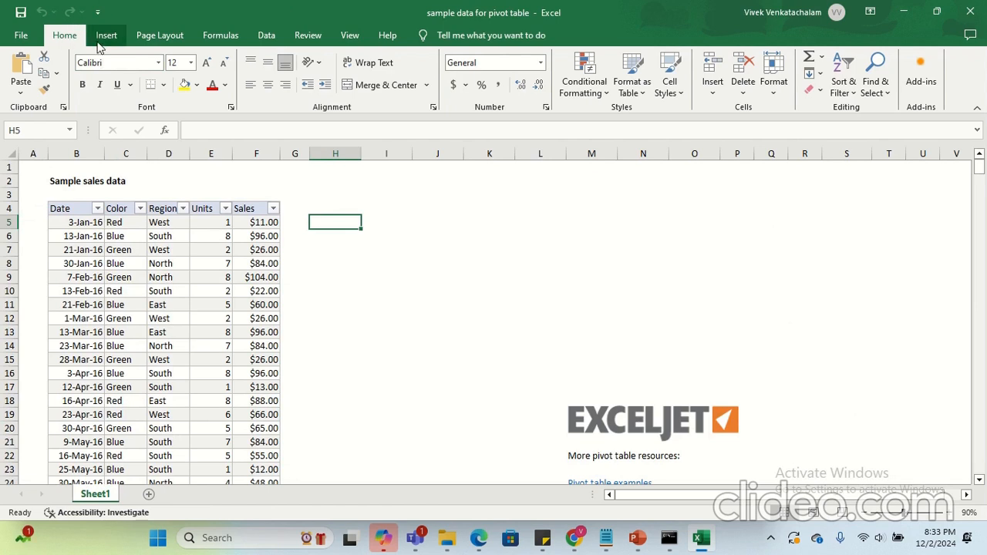
mouse_move(563, 6)
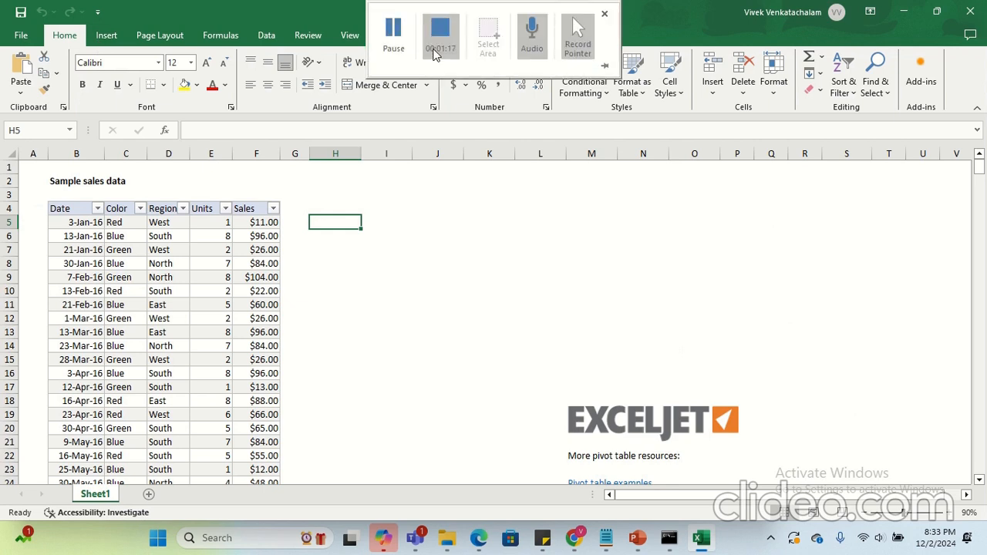
click(394, 40)
click(395, 27)
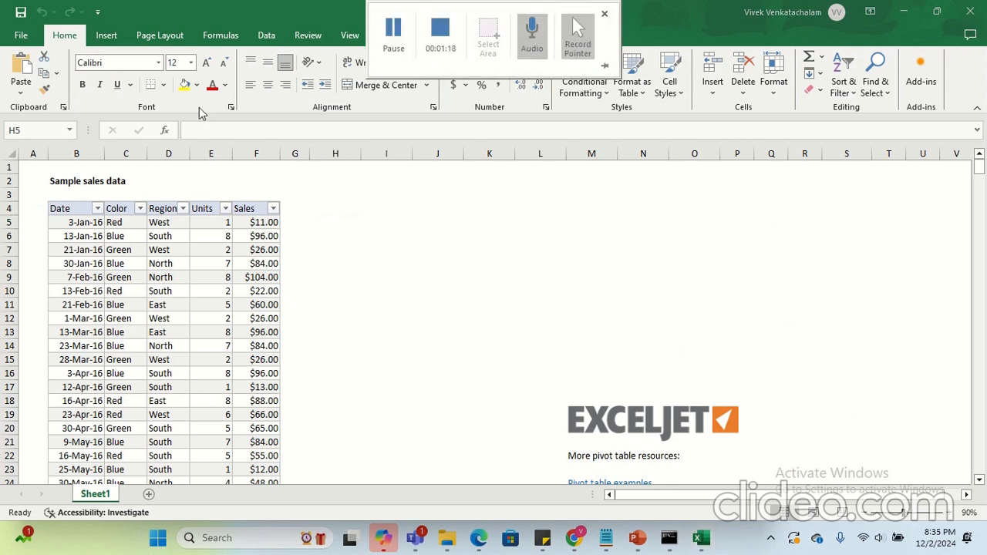
- Try to create a PivotTable at cell H5 of the existing worksheet without specifying a source range
click(106, 36)
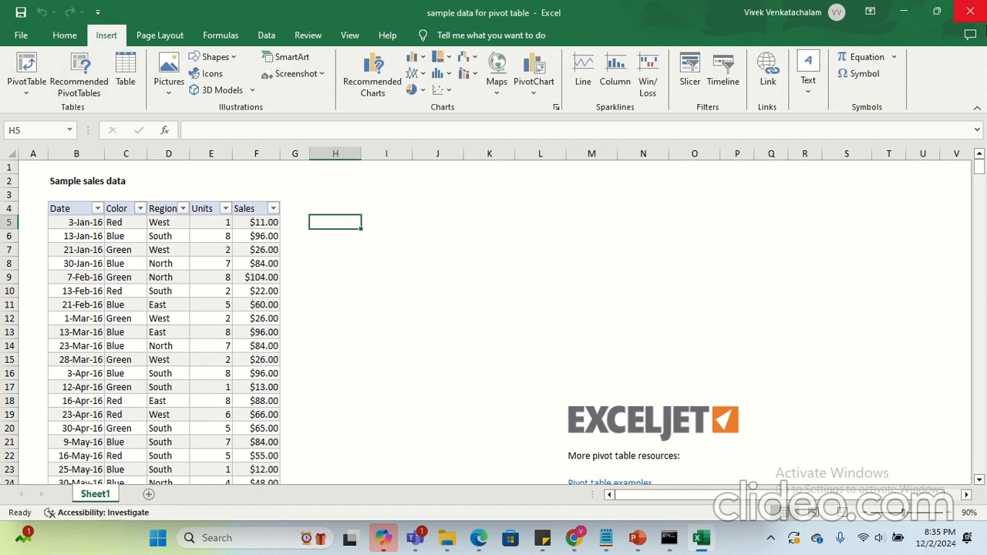
click(23, 61)
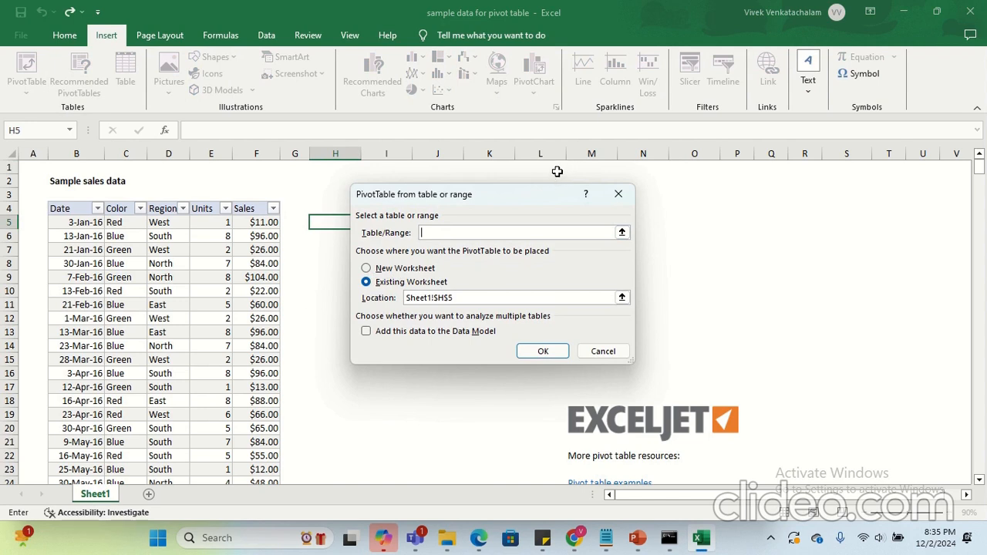
click(544, 352)
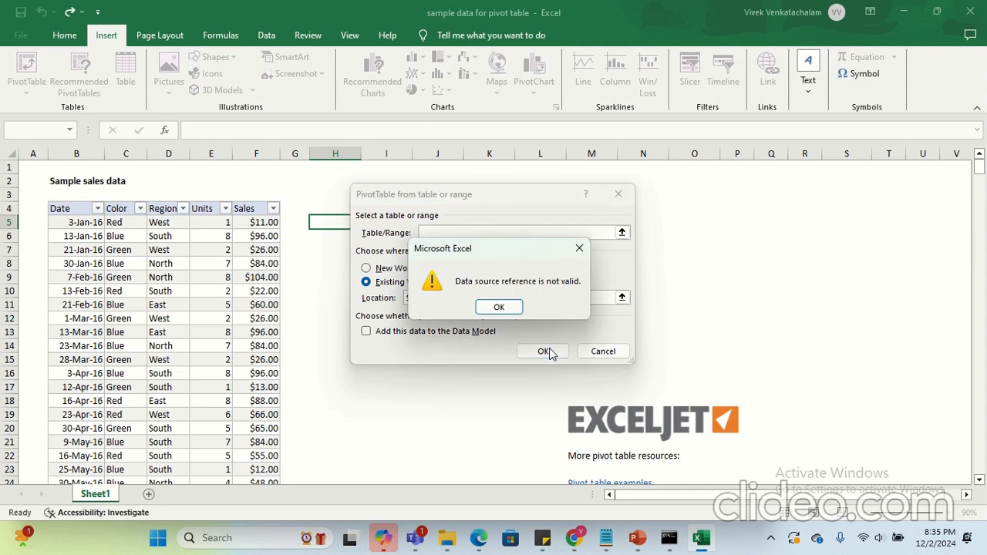
click(498, 306)
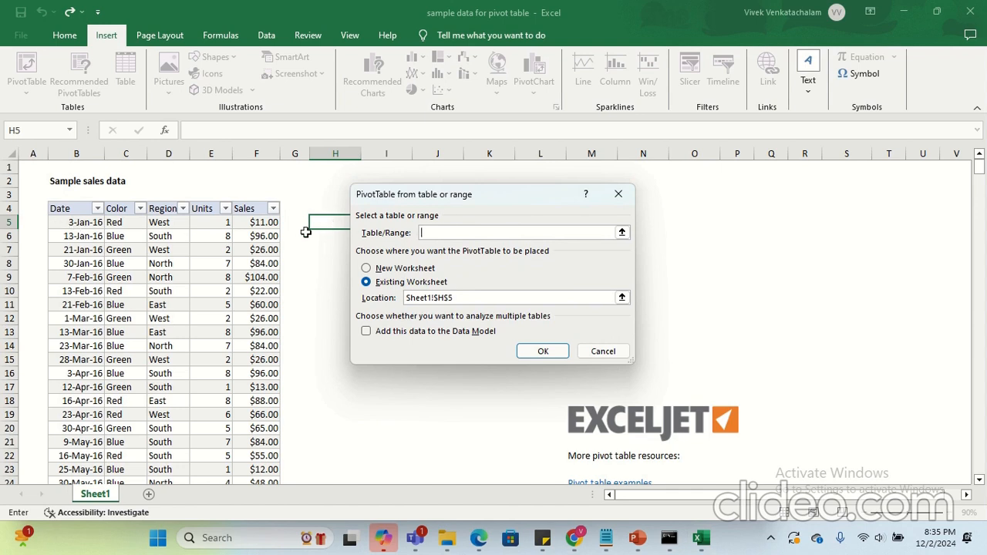
- Create a PivotTable on a new worksheet from the sales data table, Table1
click(69, 224)
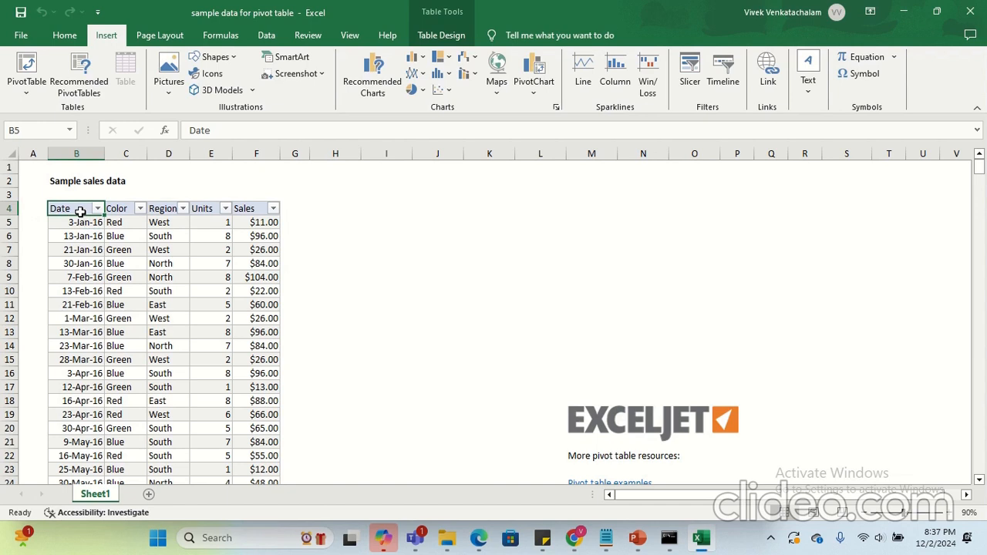
click(26, 65)
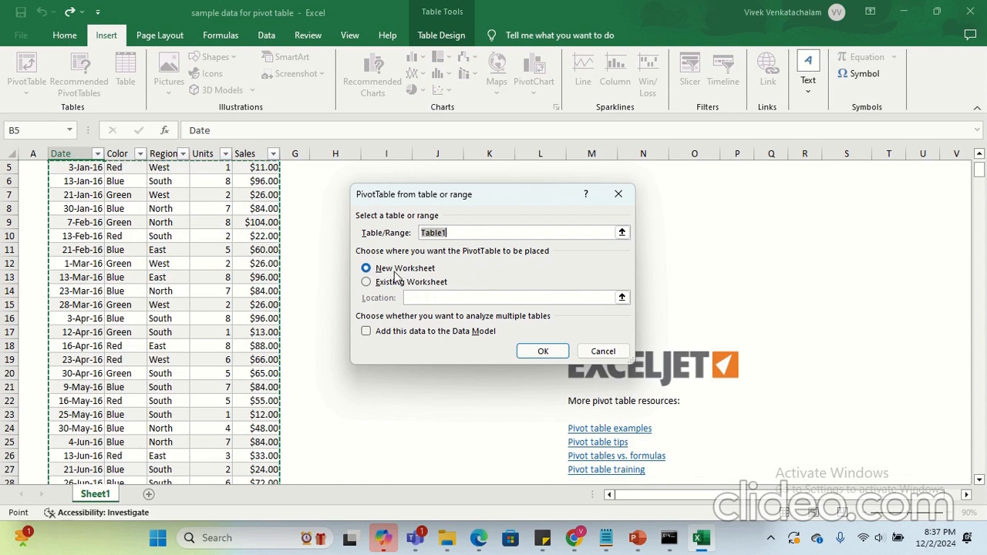
click(546, 352)
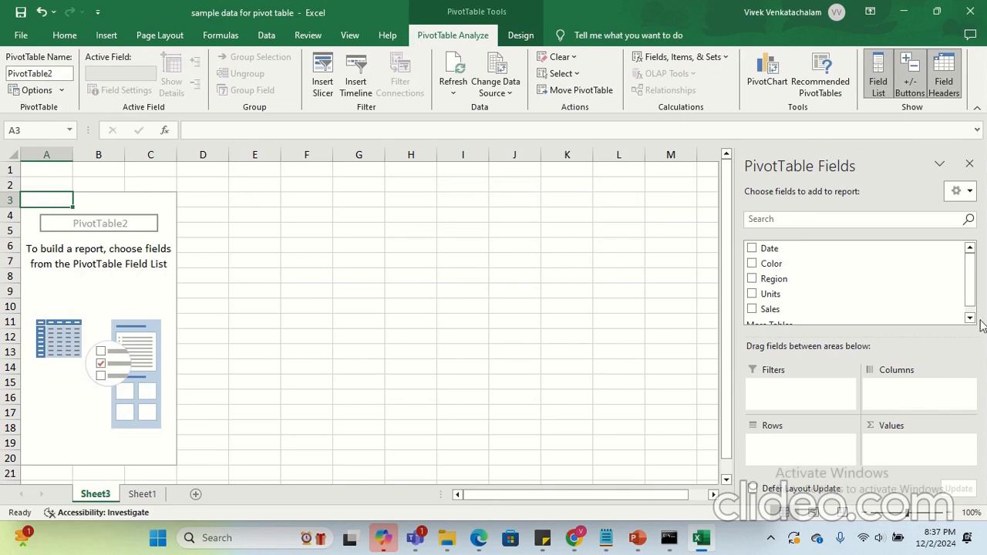
- Examine the new PivotTable's available fields and its Filters and Columns areas, checking the fields against the Sheet1 headers
scroll(809, 295, down, 1)
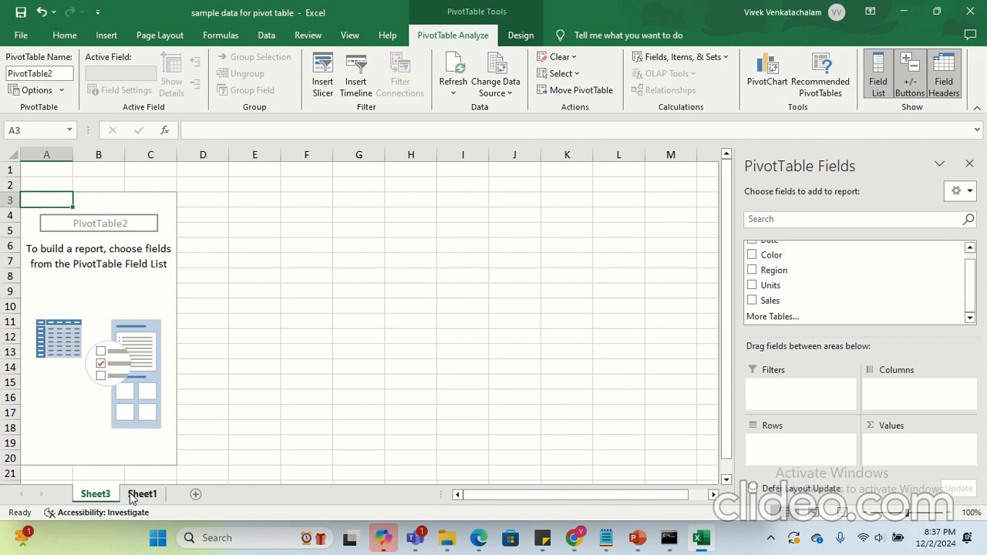
click(142, 495)
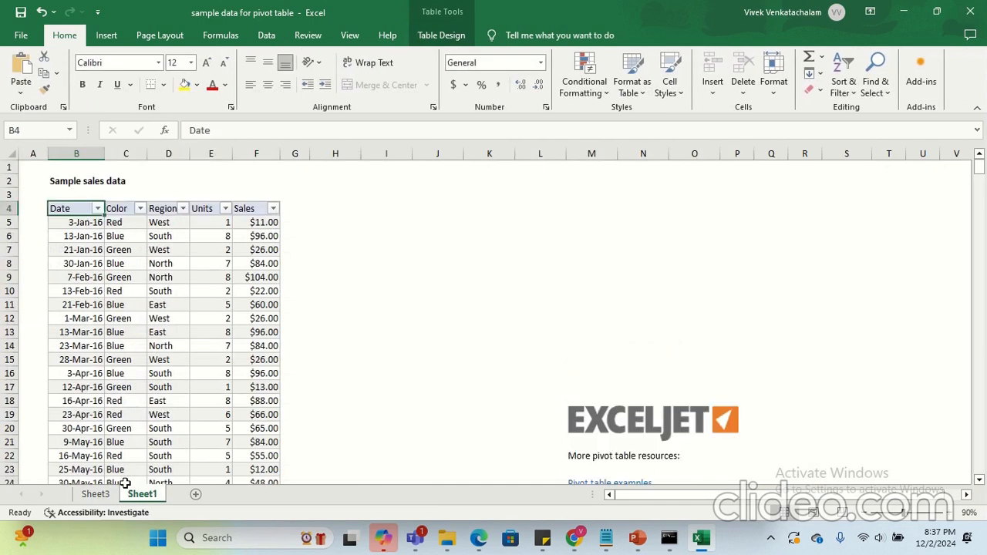
click(95, 495)
scroll(778, 269, up, 1)
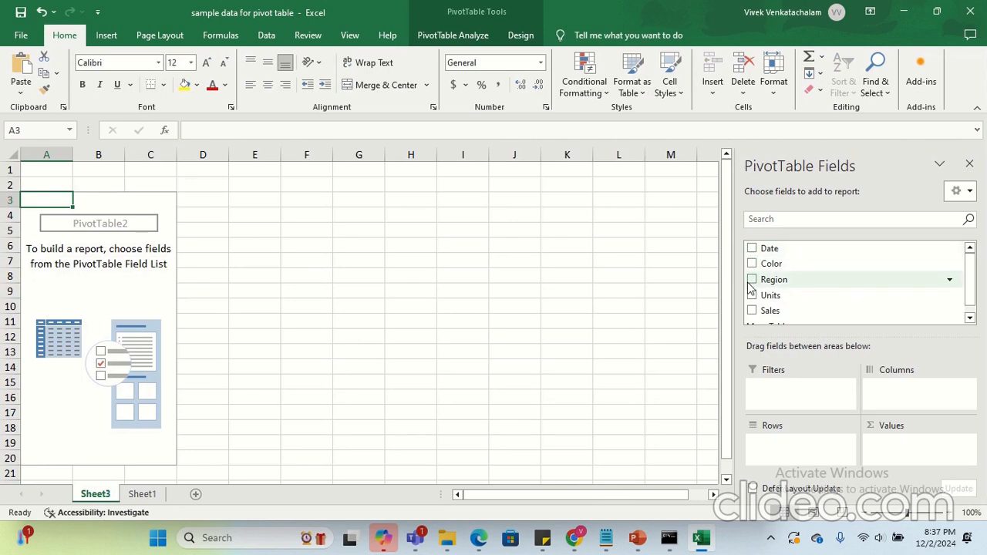
click(793, 393)
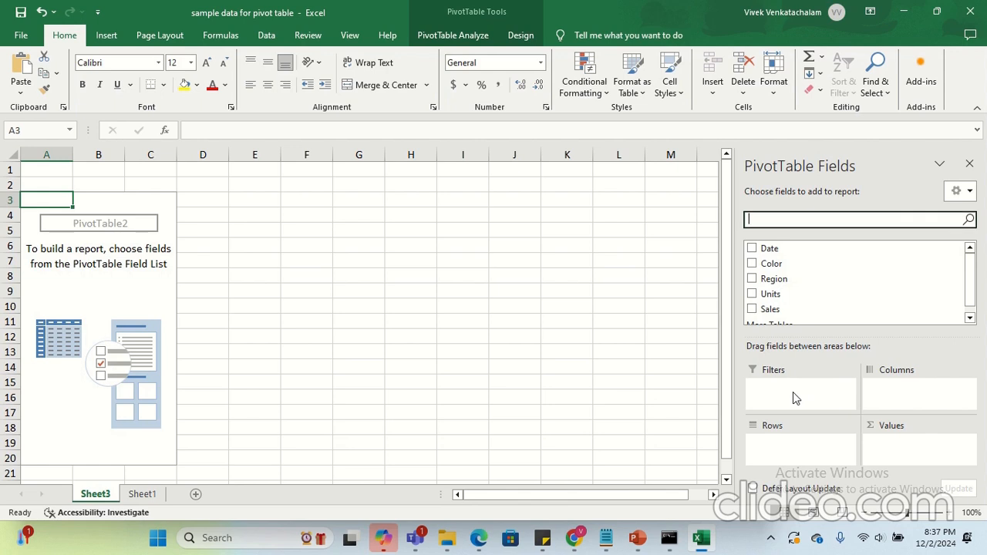
click(872, 393)
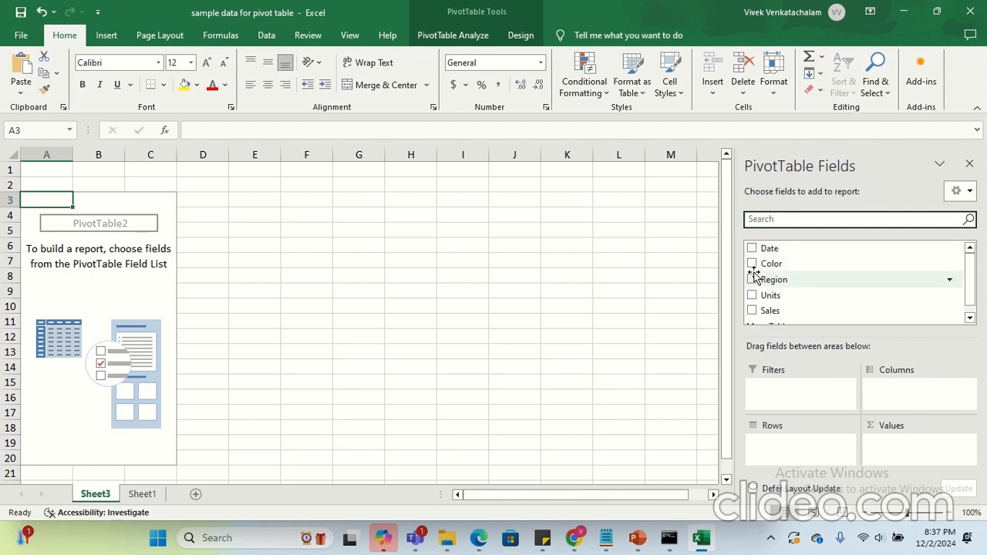
- Compare the Color, Region and Sales columns on Sheet1 with the matching fields listed for the PivotTable on Sheet3
click(142, 494)
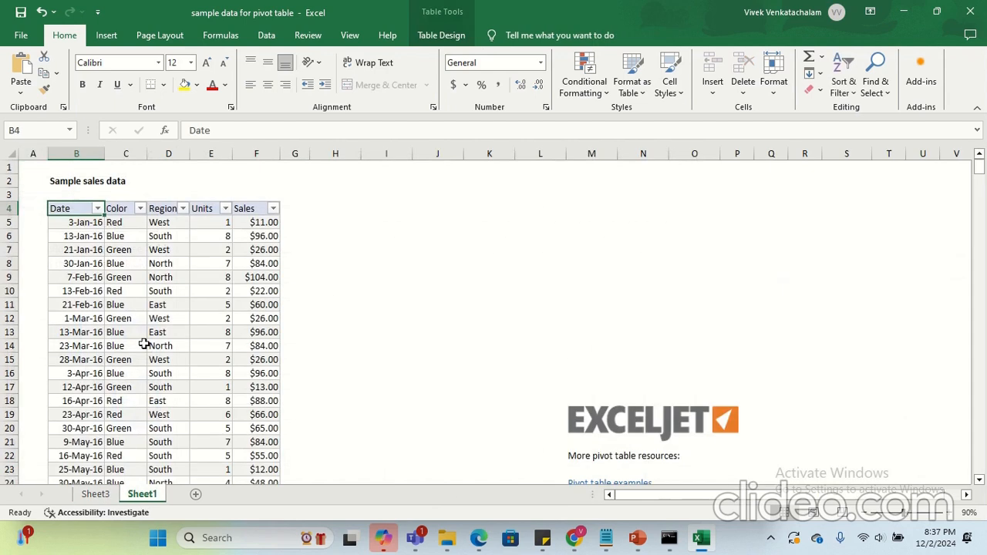
click(120, 210)
click(96, 493)
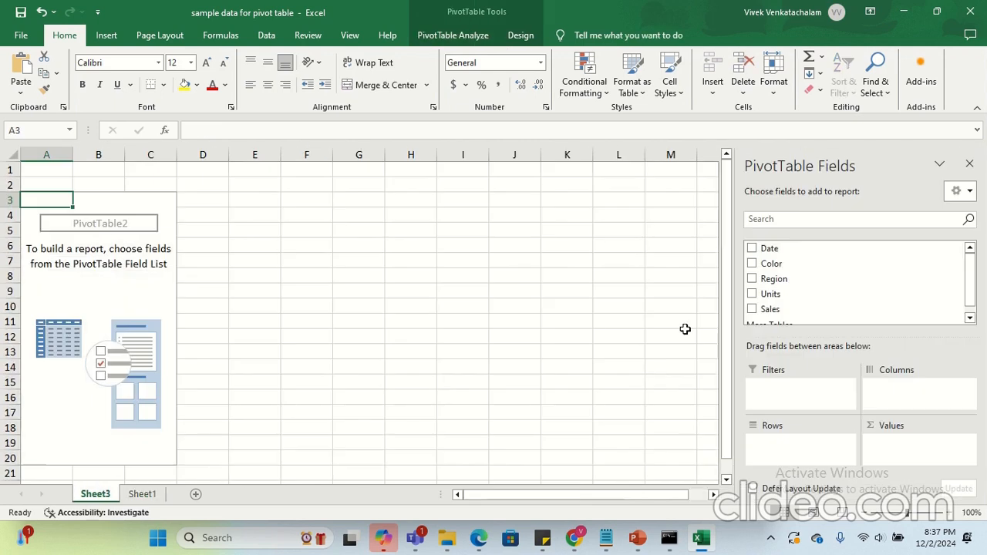
scroll(776, 282, down, 1)
scroll(757, 270, up, 1)
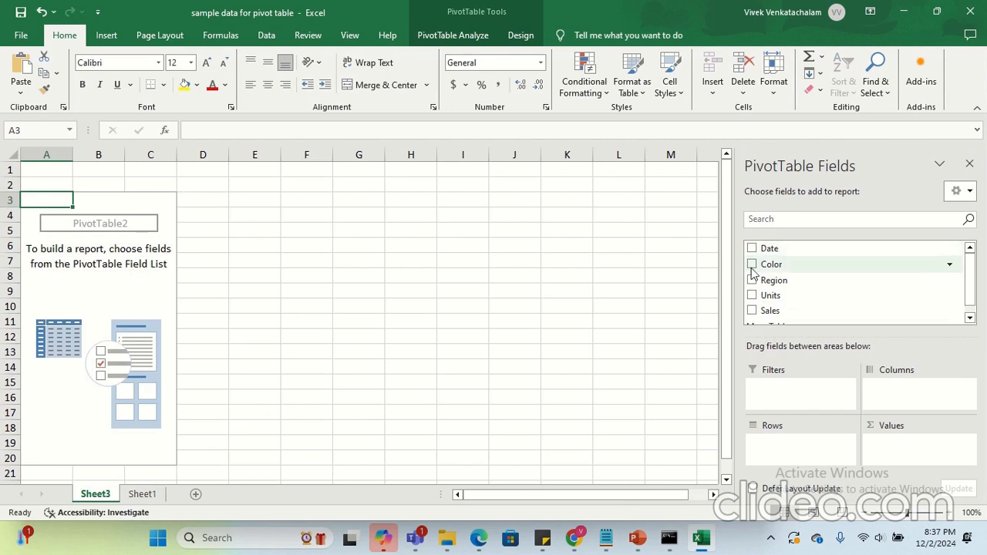
scroll(756, 301, down, 1)
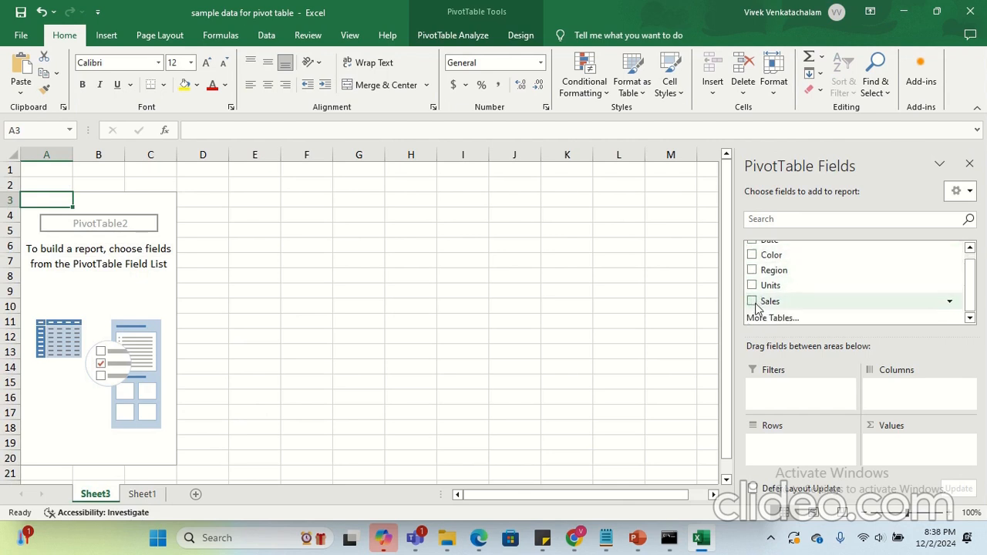
click(143, 494)
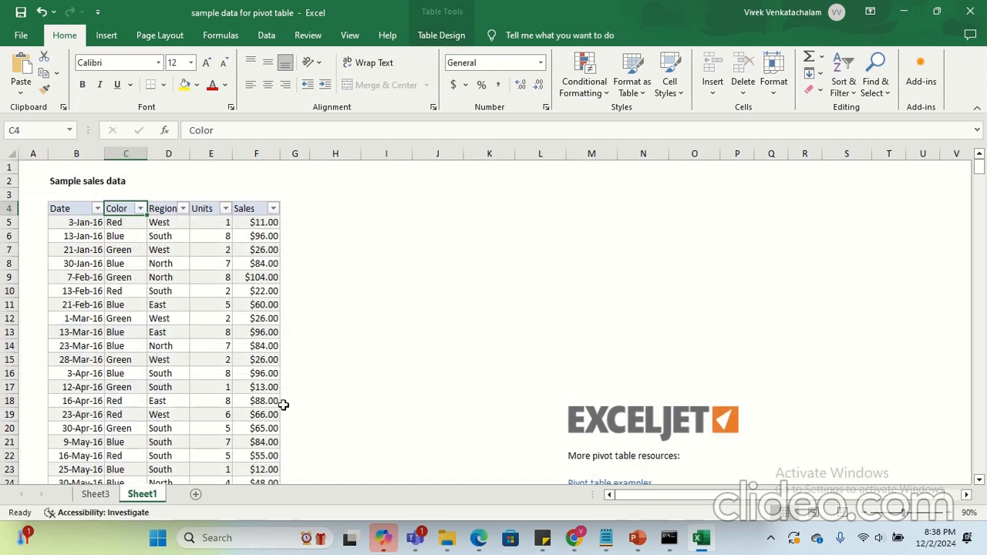
click(262, 222)
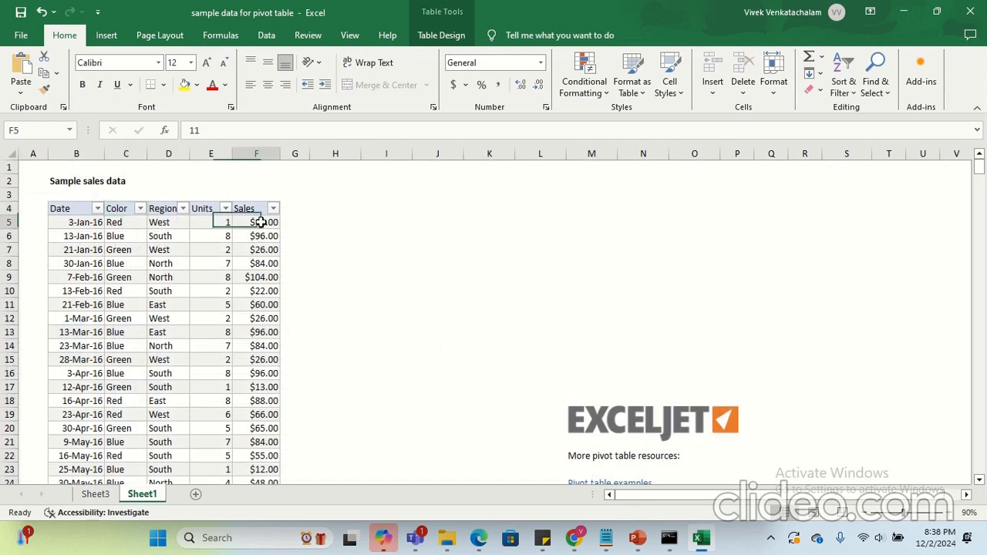
click(156, 222)
click(96, 493)
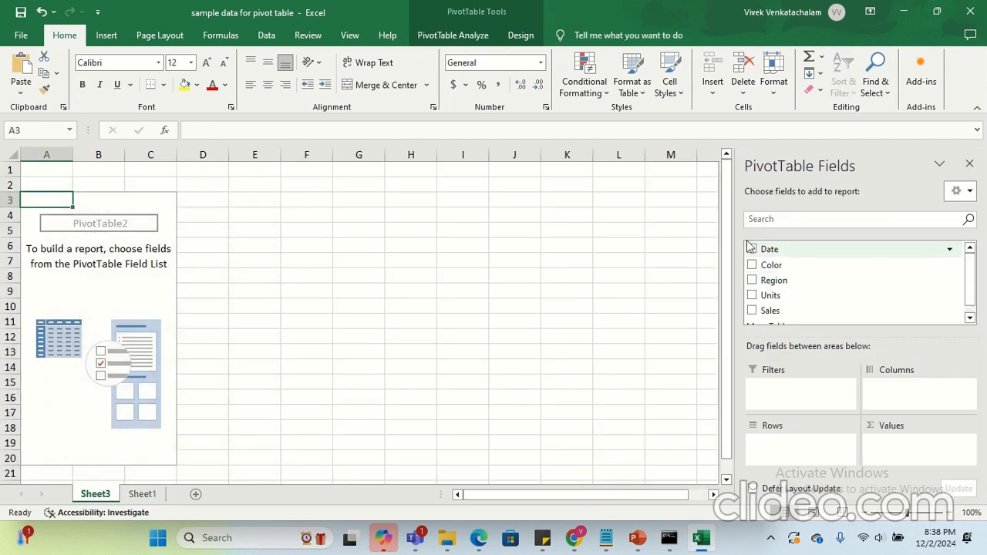
- Add the Region field to the PivotTable's rows and Sales to its values to total sales by region
click(752, 279)
click(752, 310)
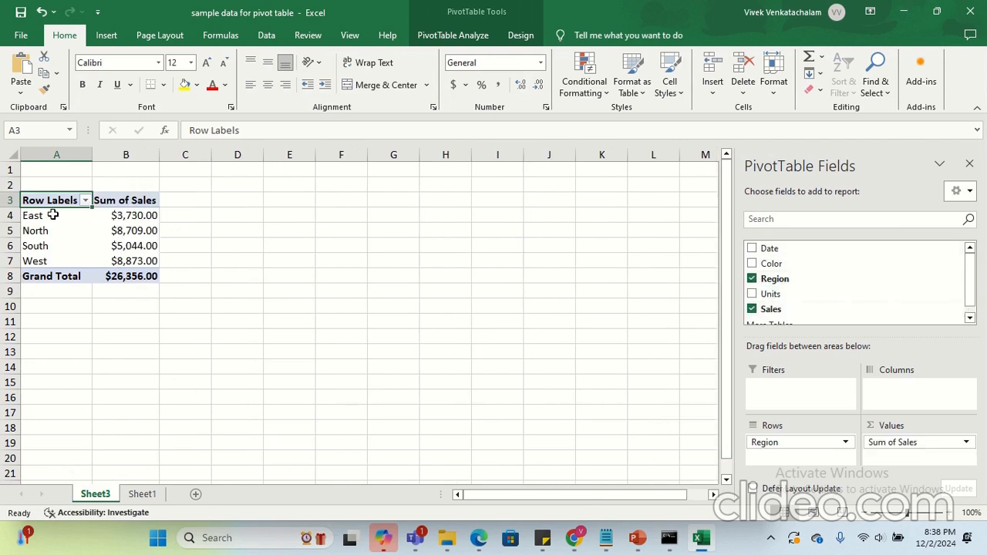
drag(52, 215, 56, 258)
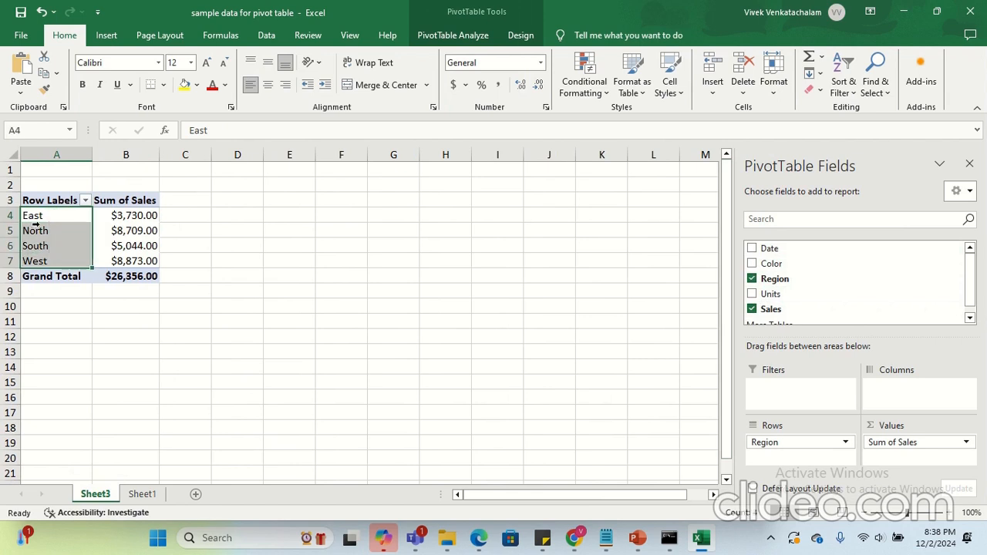
click(35, 216)
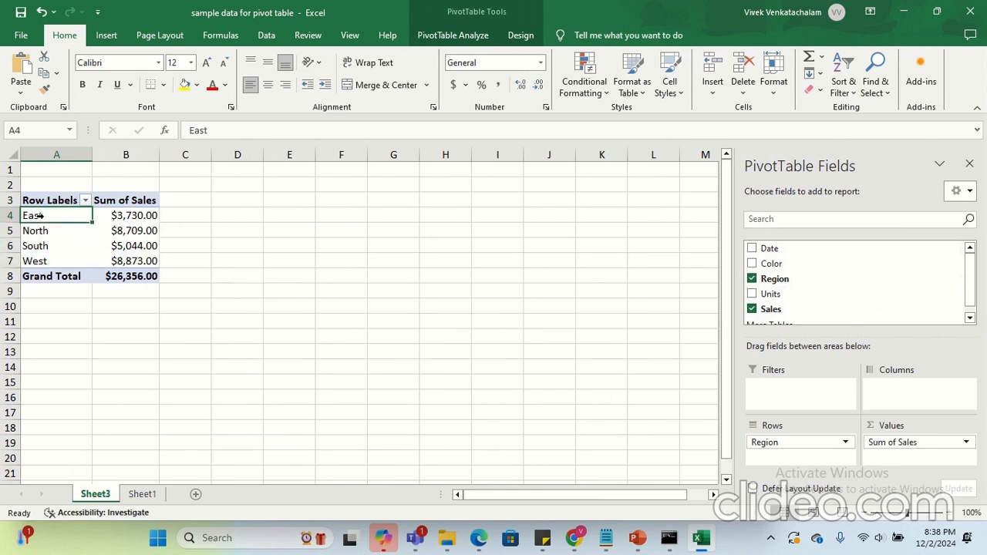
- Compare the Region and Sales columns on Sheet1 with the PivotTable's East total and Sum of Sales heading on Sheet3
click(142, 493)
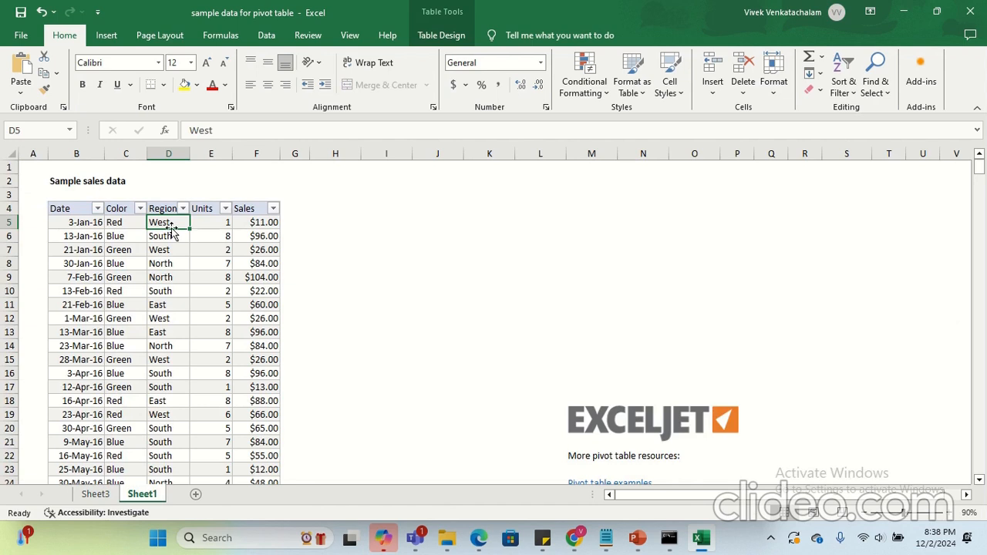
click(253, 224)
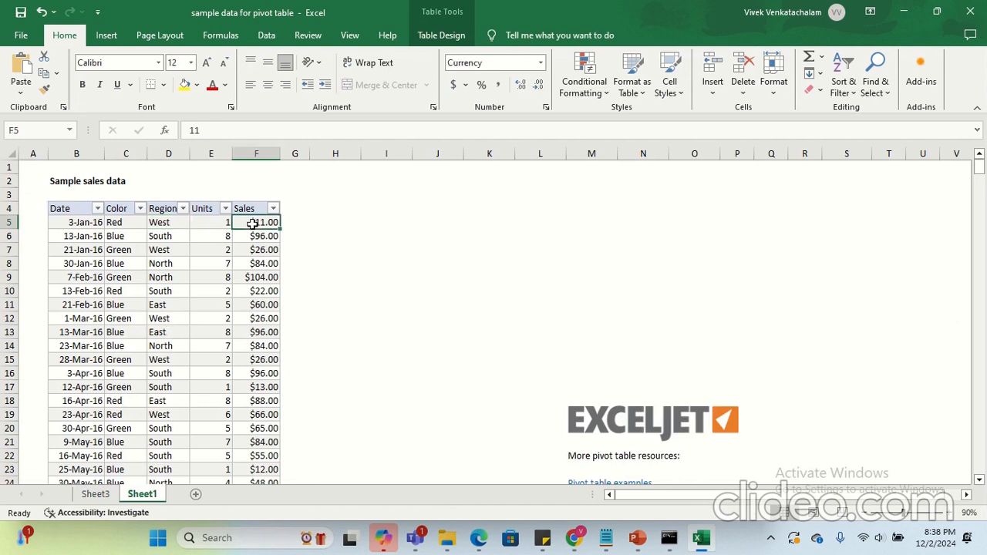
click(96, 494)
click(115, 219)
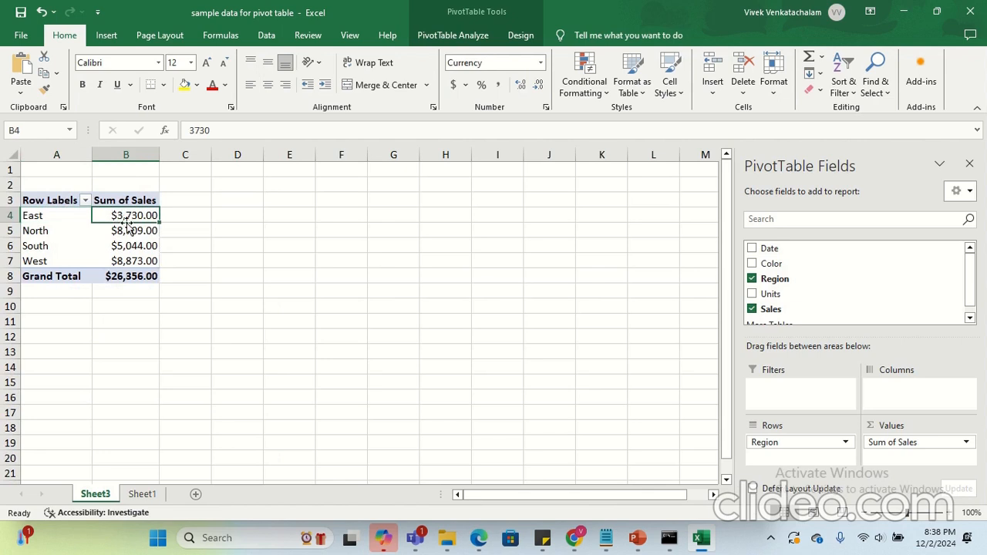
click(114, 201)
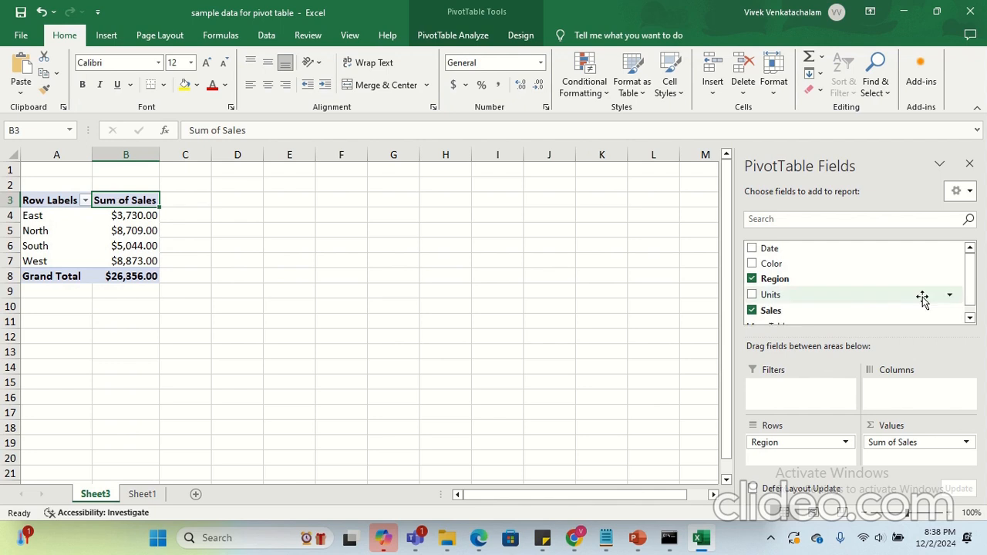
- Add the Color field beneath Region in the PivotTable's rows to break each region's sales down by color
scroll(763, 285, down, 1)
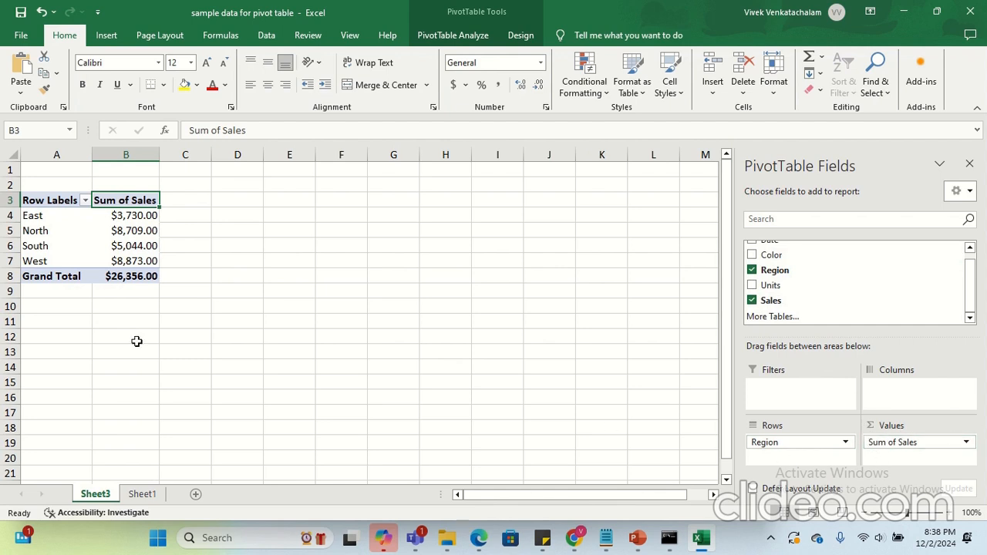
scroll(763, 262, up, 1)
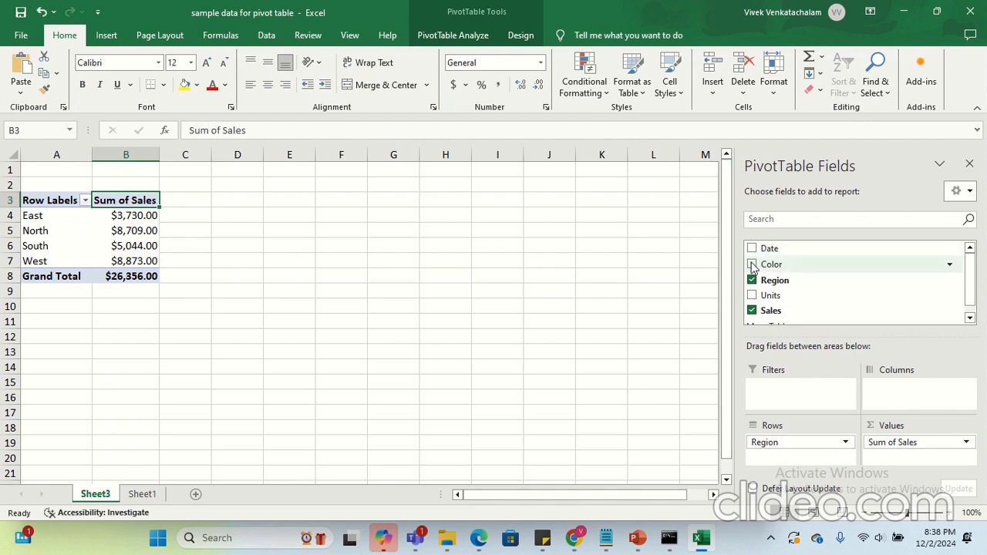
click(752, 265)
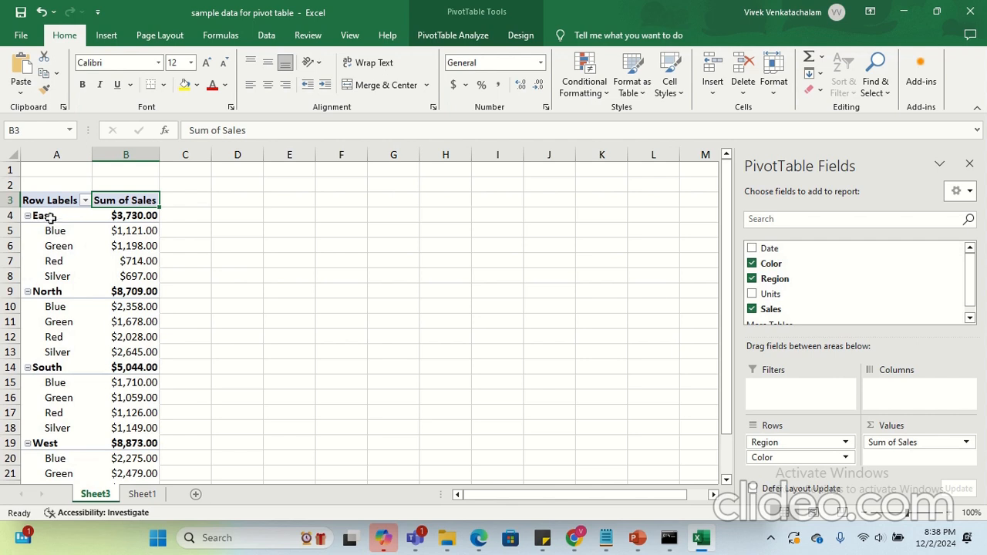
click(136, 230)
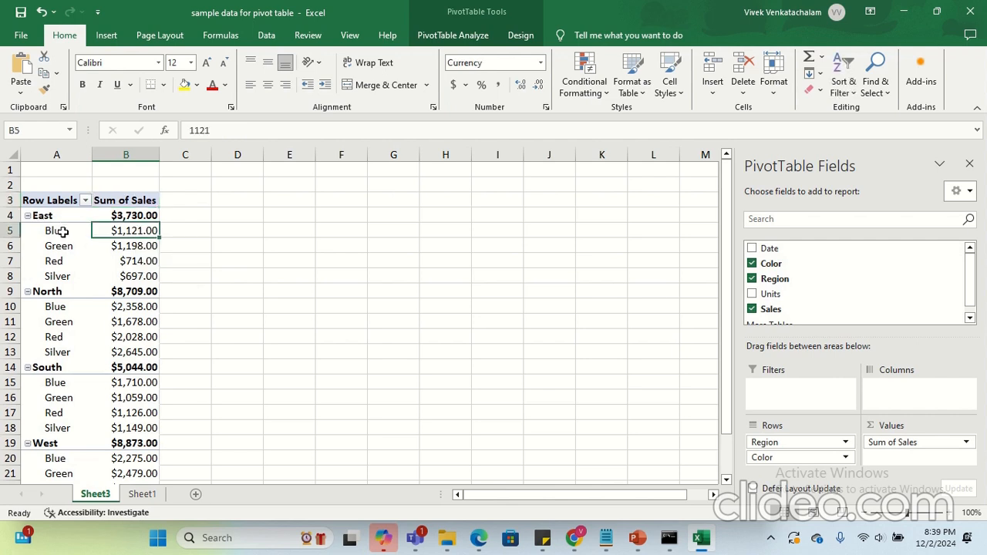
click(64, 232)
click(123, 245)
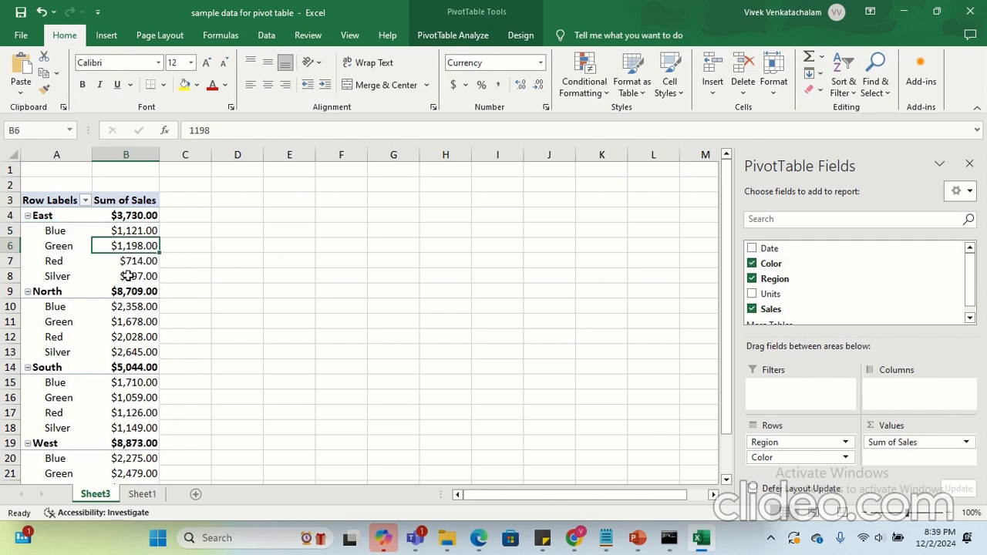
- Filter the Region column of the sales table on Sheet1 to show only East
click(142, 494)
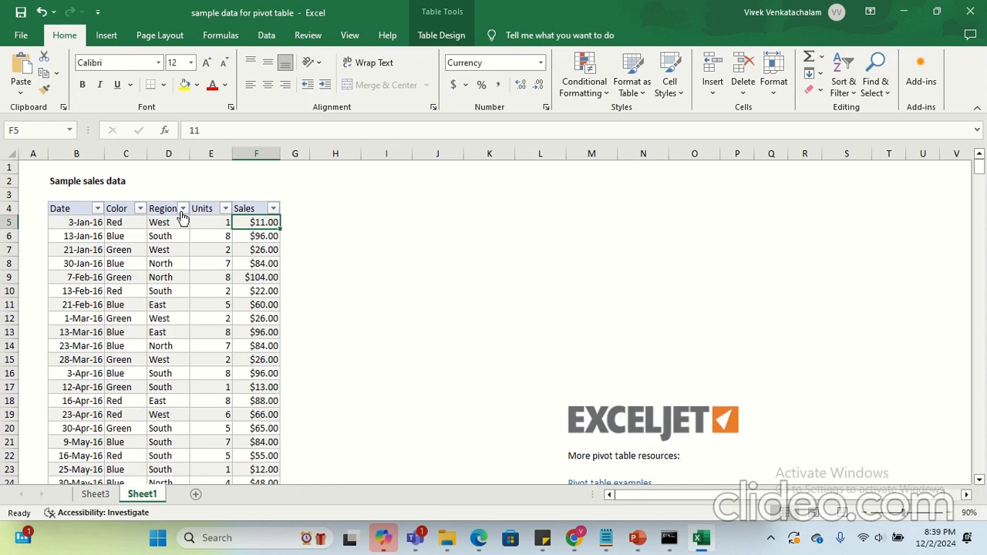
click(183, 209)
click(232, 357)
click(232, 371)
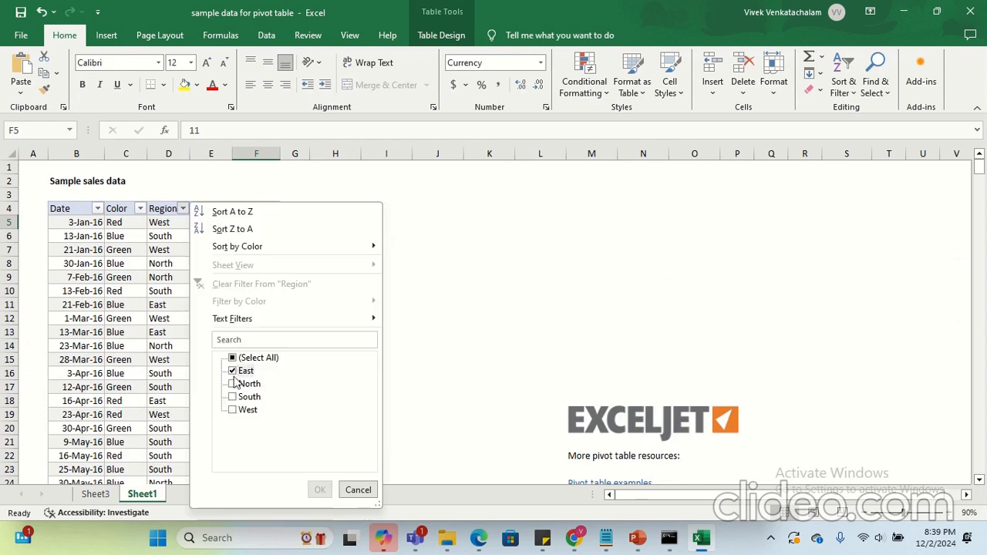
click(319, 489)
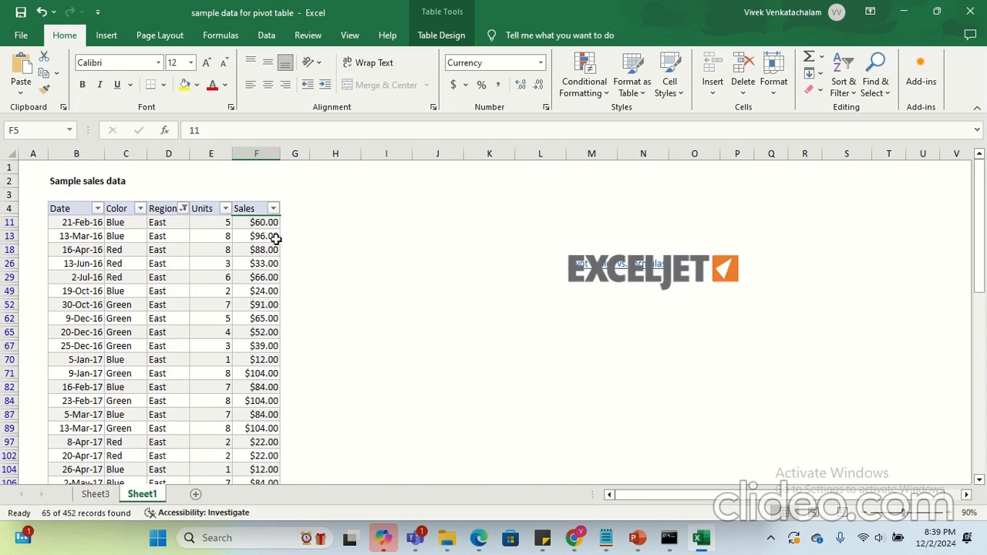
- Review the PivotTable's sales per color within each region on Sheet3, starting with Blue and Green in East
click(94, 492)
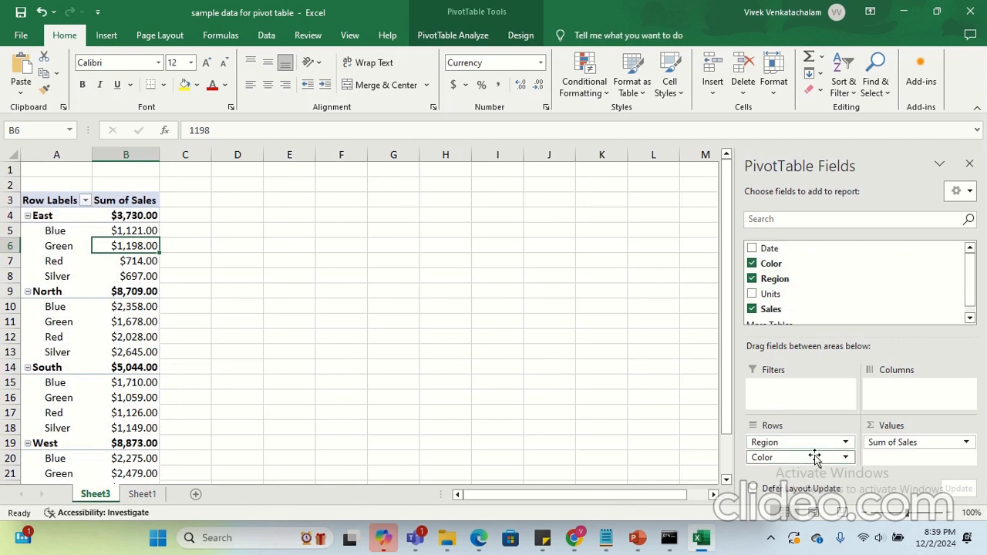
click(132, 232)
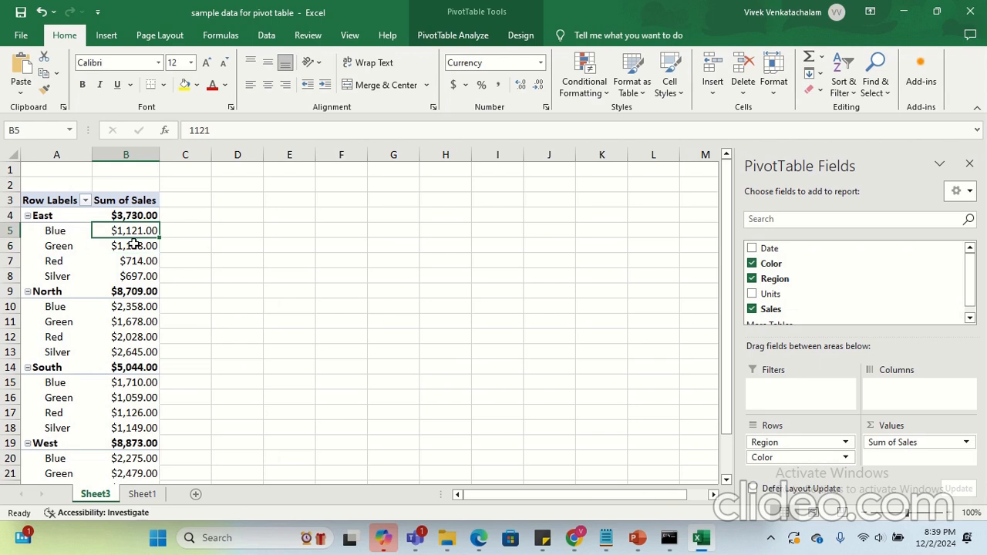
click(133, 245)
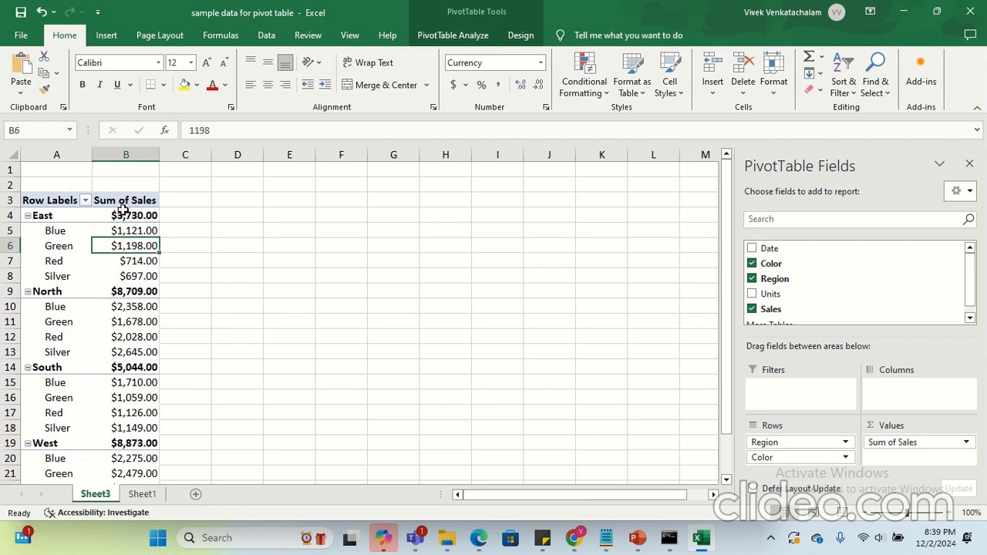
scroll(98, 296, down, 4)
scroll(97, 289, up, 4)
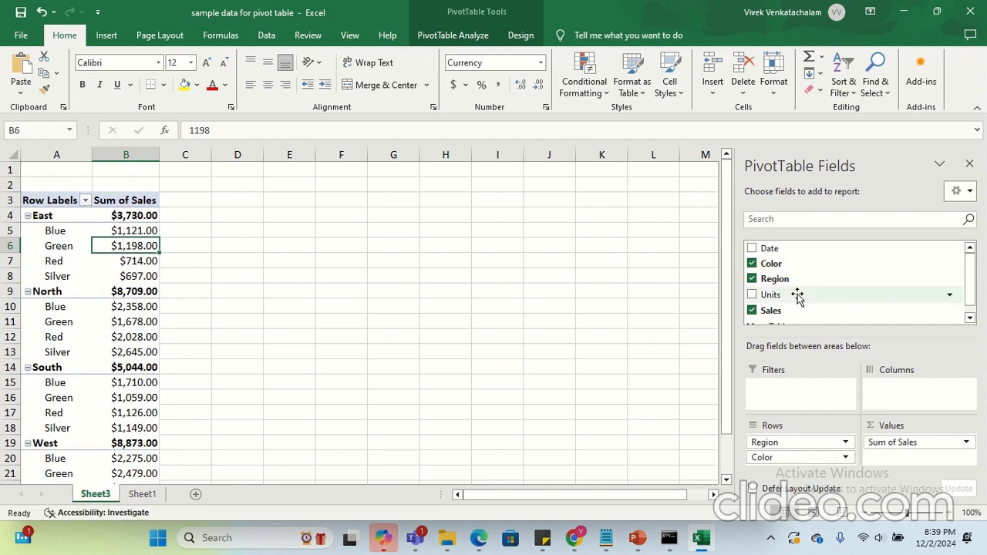
- Filter the PivotTable's Region field to show only East and North
scroll(798, 305, down, 1)
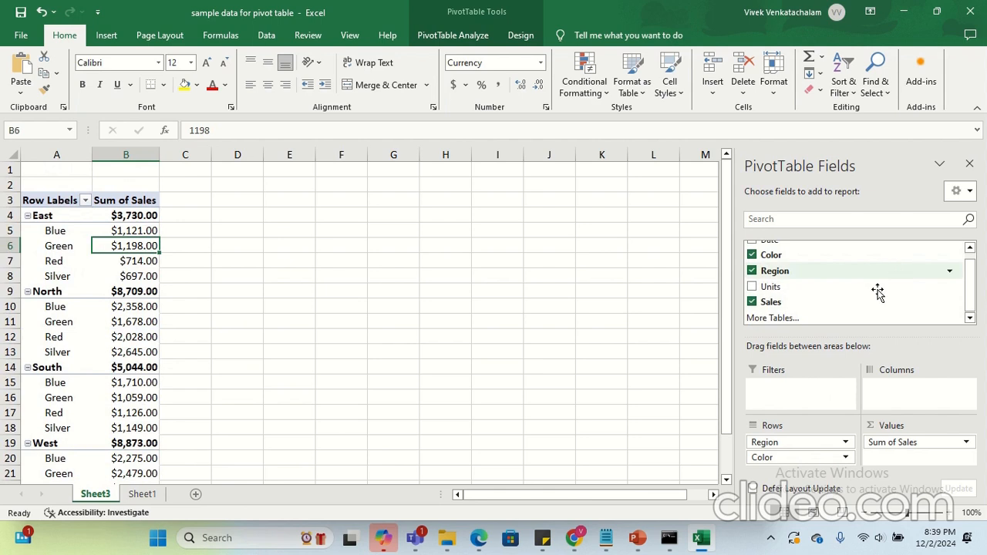
scroll(875, 297, up, 1)
click(950, 280)
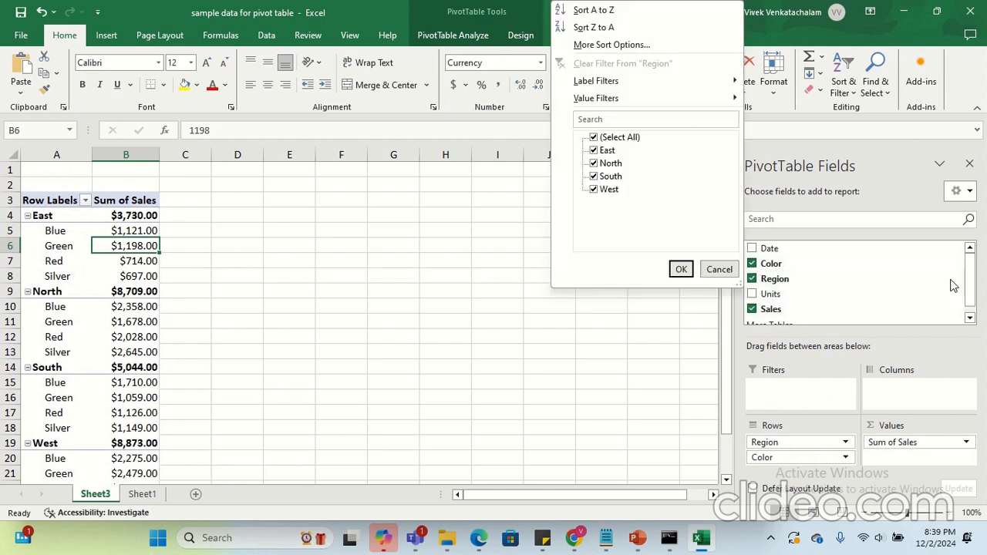
click(593, 137)
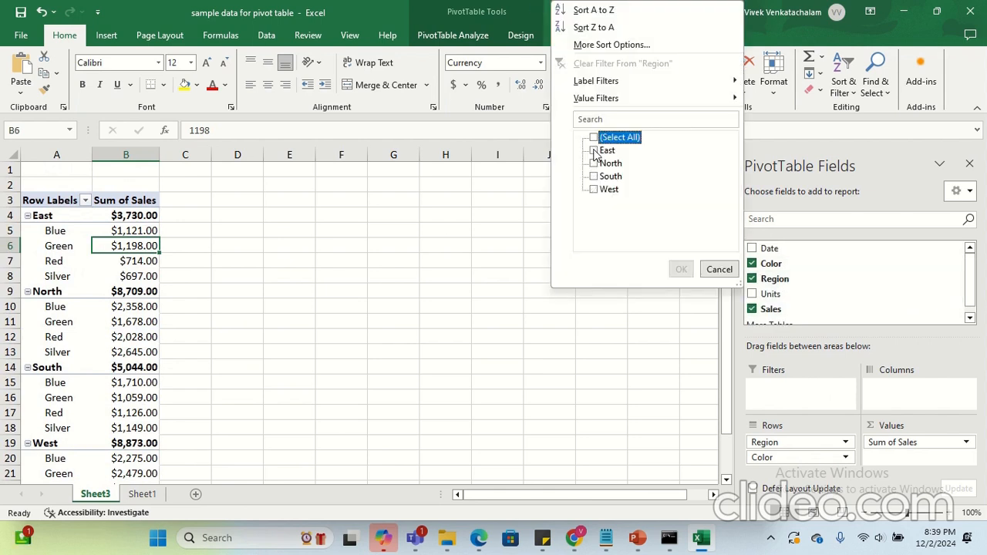
click(593, 150)
click(593, 163)
click(681, 270)
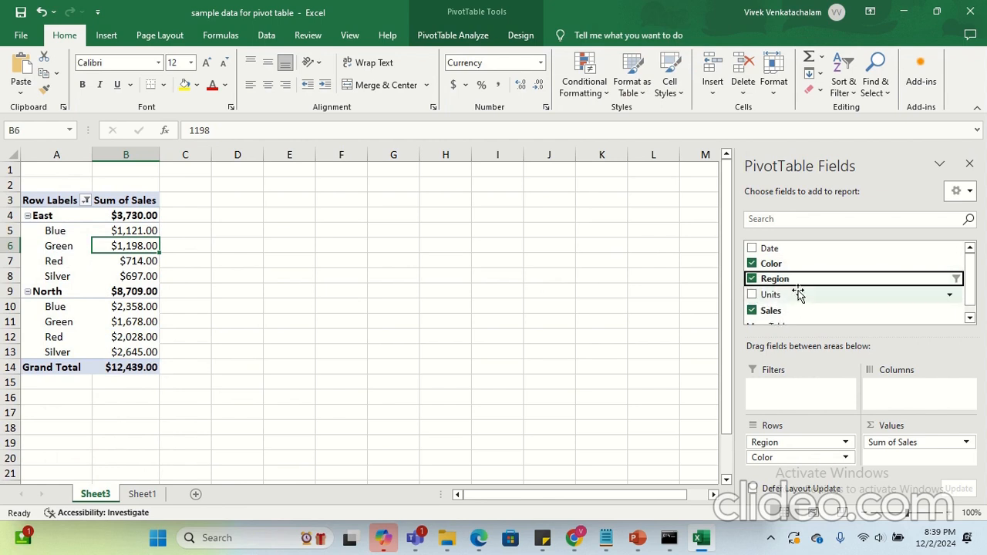
- Reselect all regions in the PivotTable's Region field filter
click(950, 280)
click(610, 138)
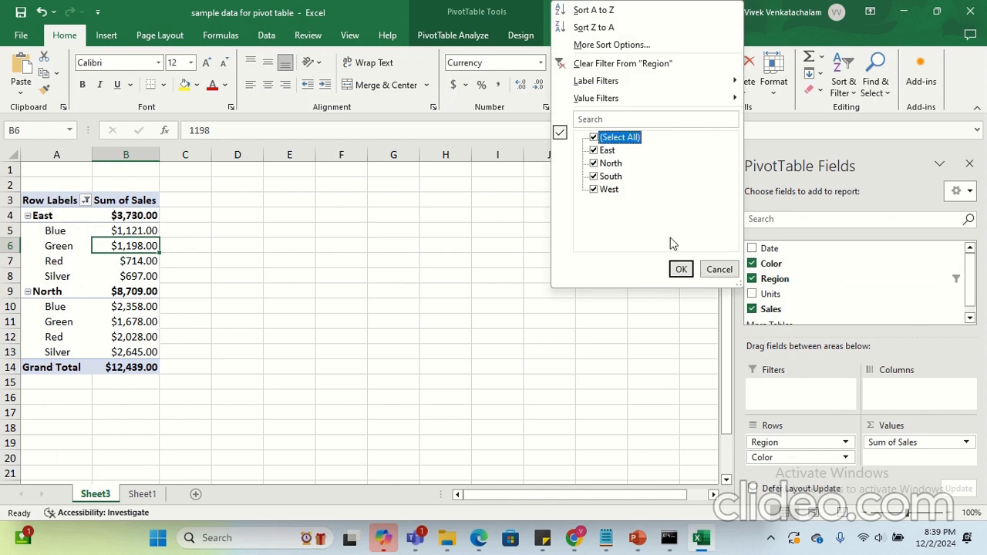
click(681, 269)
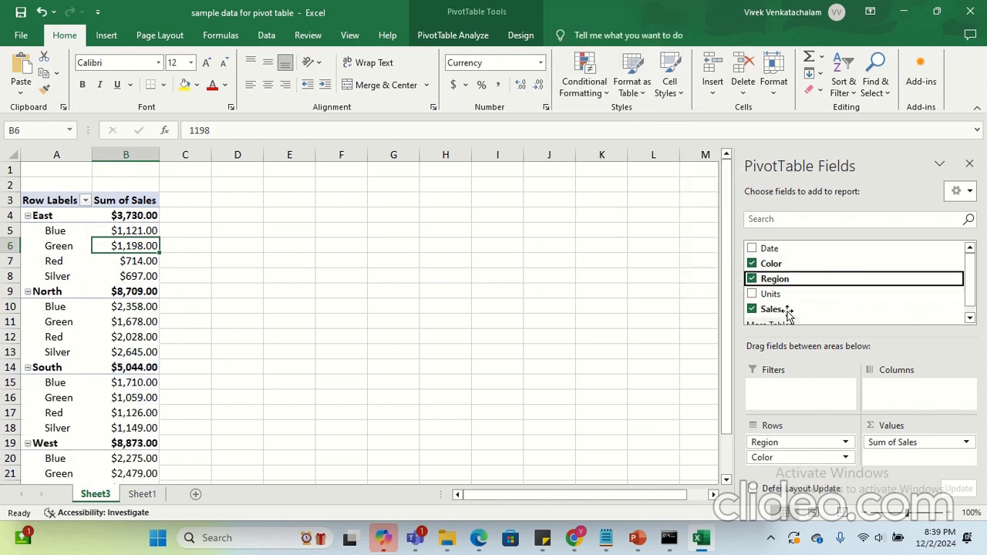
- Move the Region field from the PivotTable's Rows area to its Filters area, keeping Color as the row field
drag(795, 283, 804, 397)
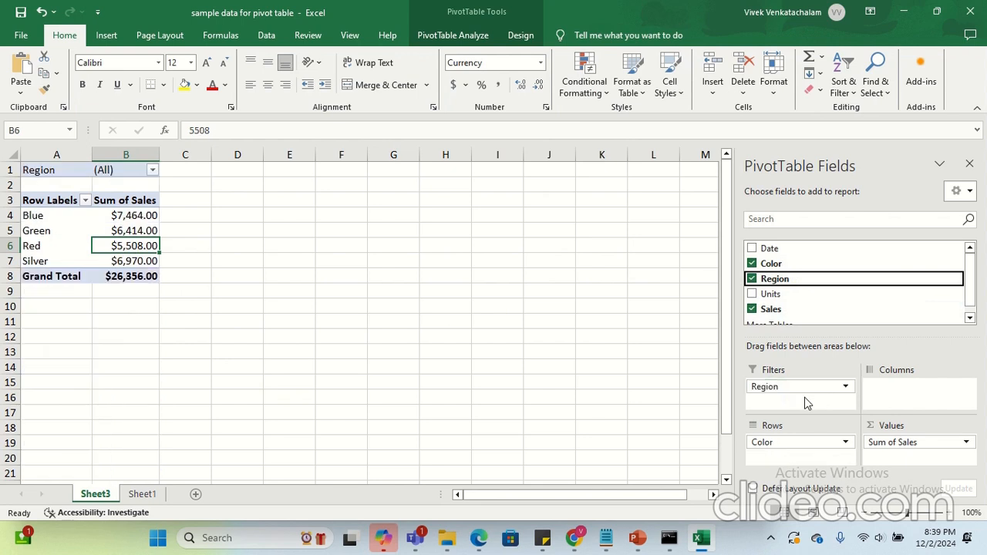
click(825, 388)
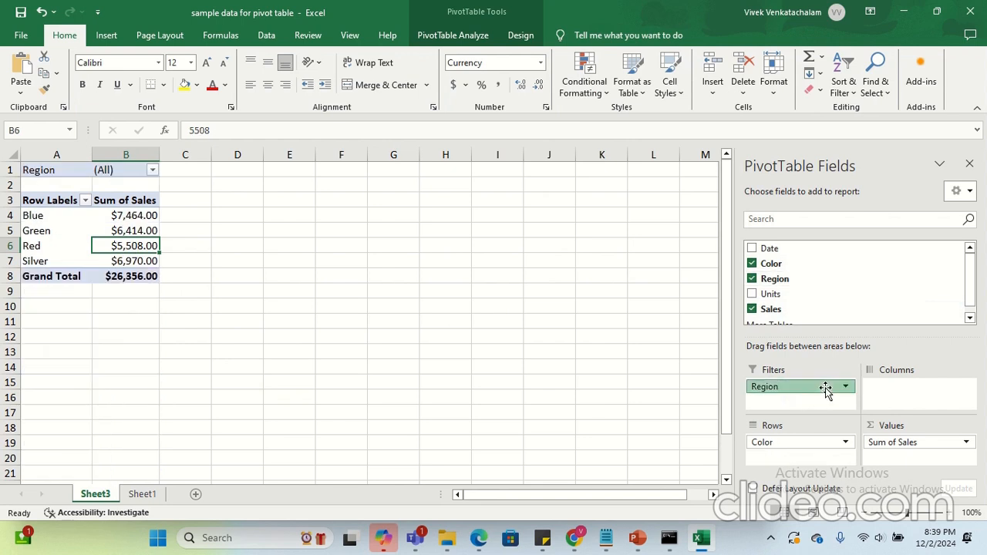
click(935, 358)
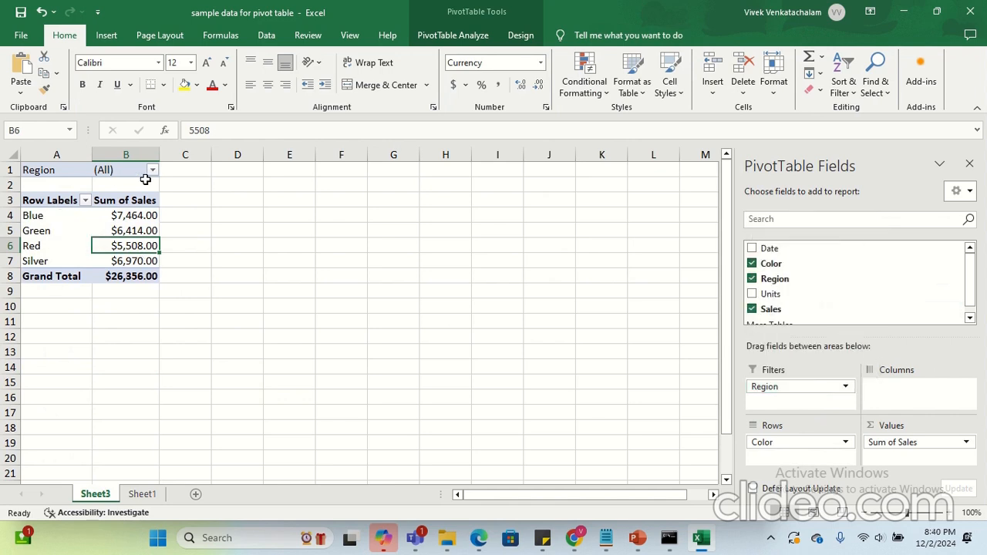
- Set the PivotTable's Region report filter to East and check the sales listed by color
click(38, 170)
click(124, 162)
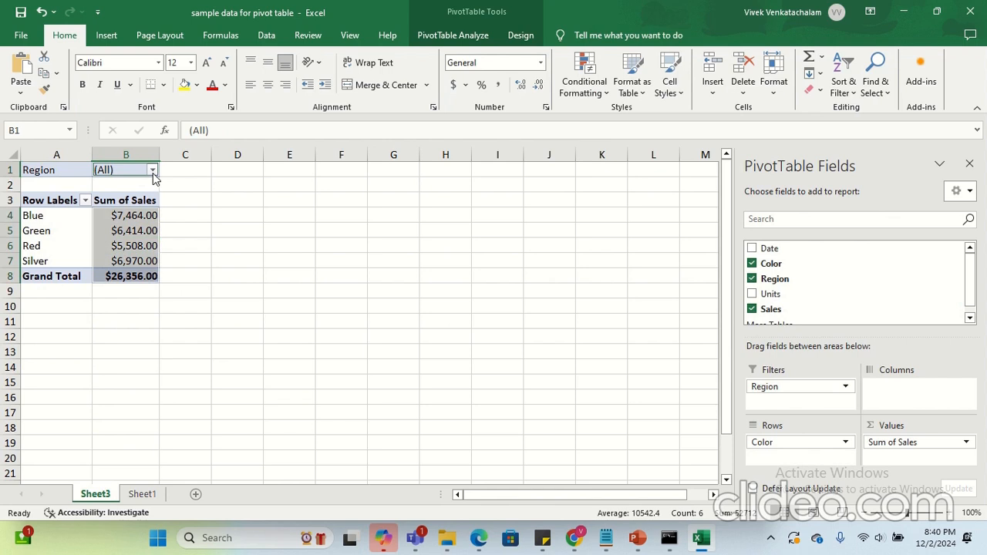
click(153, 171)
click(30, 220)
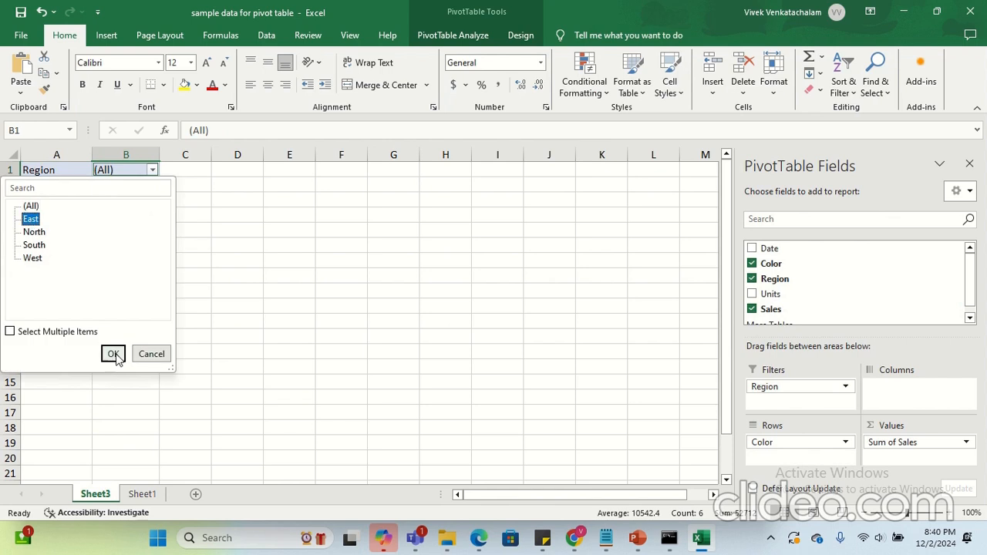
click(113, 354)
click(57, 222)
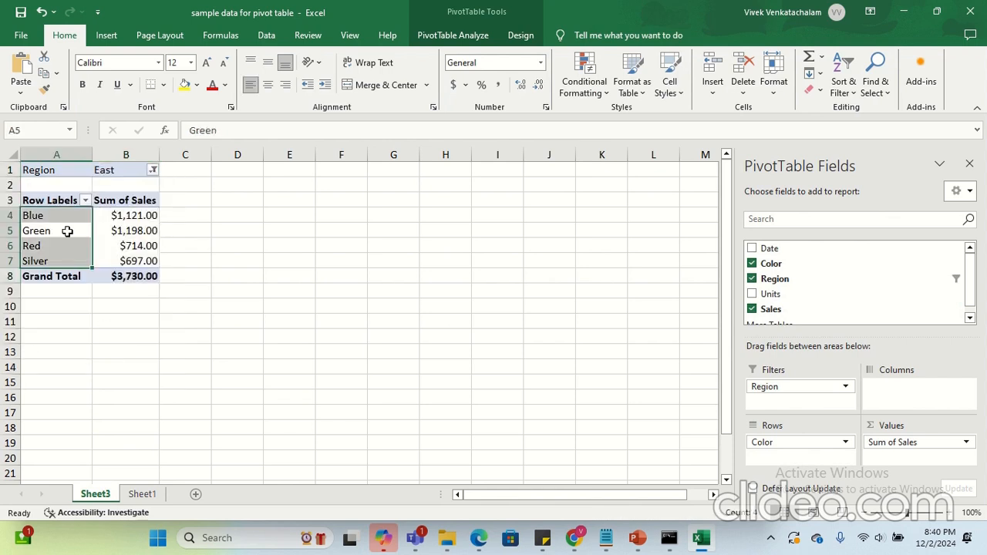
click(110, 216)
- Allow multiple items in the Region report filter and include North along with East
click(153, 171)
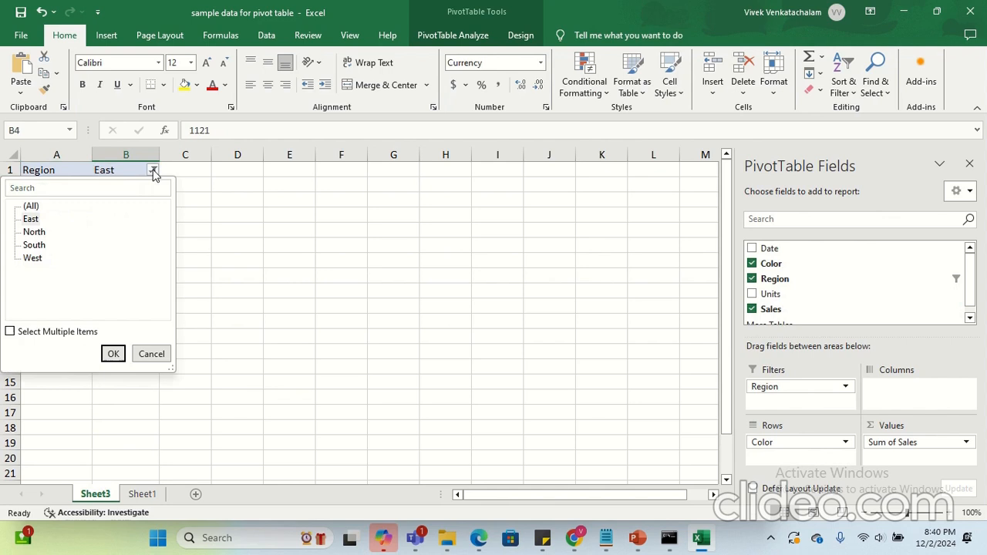
click(10, 332)
click(27, 232)
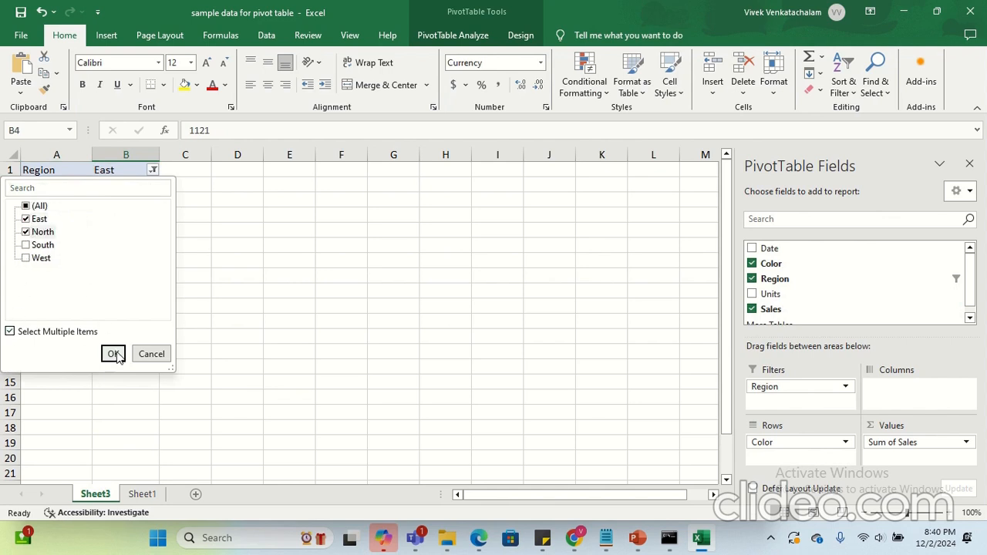
click(114, 354)
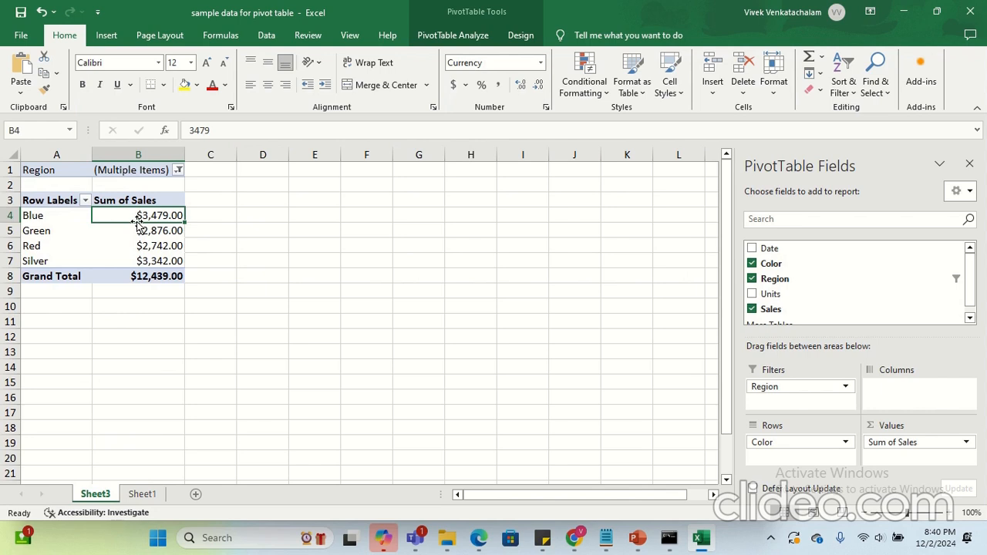
mouse_move(164, 236)
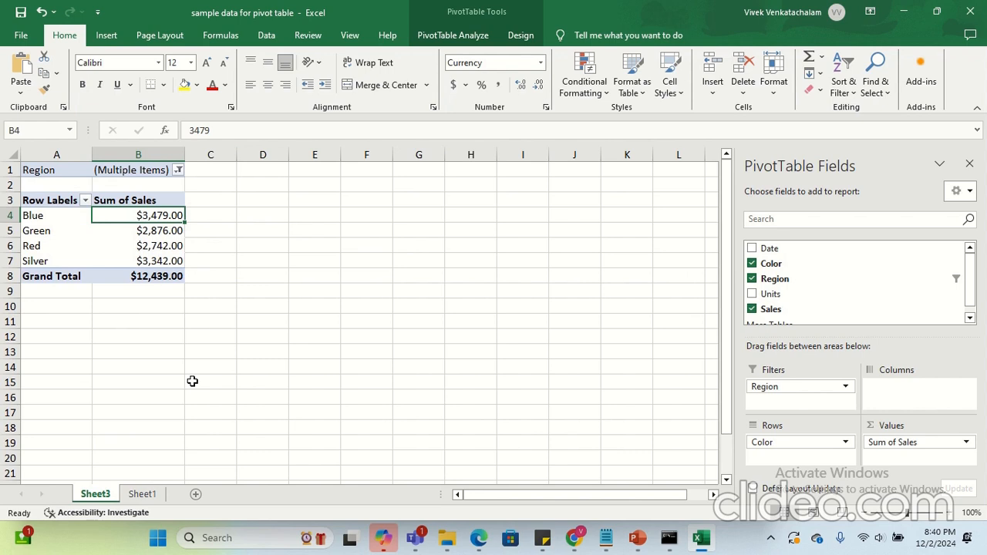
- Compare the source sales table on Sheet1 with the color summary in the PivotTable on Sheet3
click(142, 494)
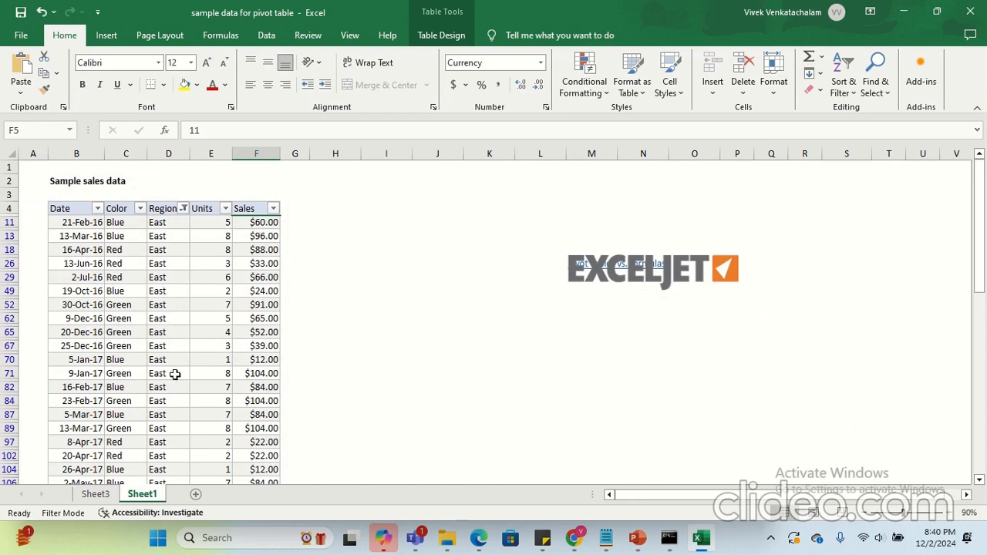
click(91, 494)
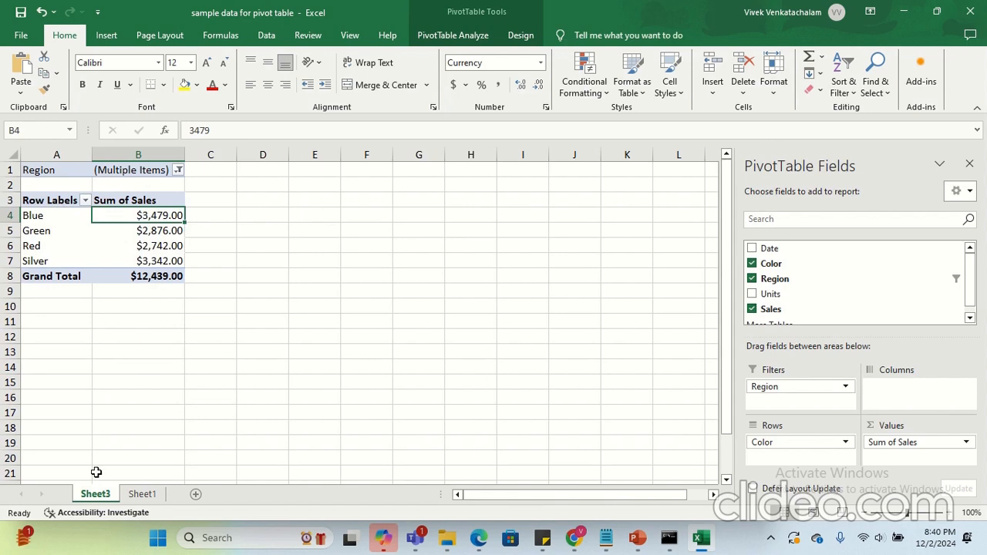
click(142, 494)
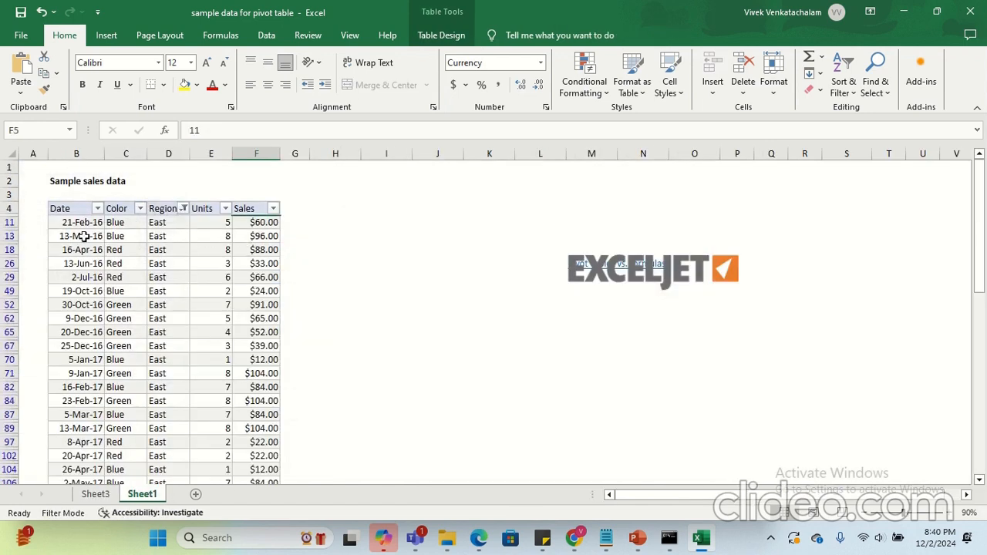
click(95, 494)
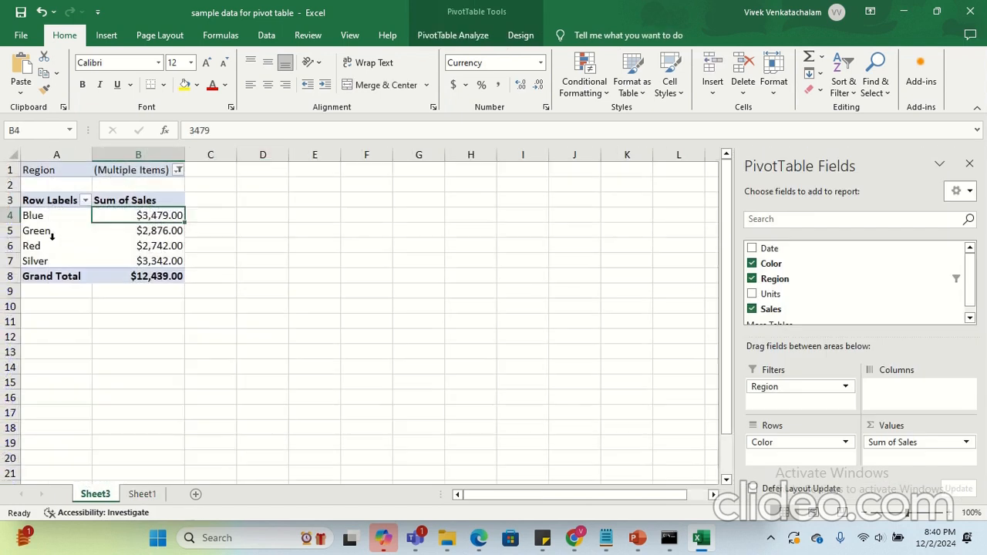
click(57, 219)
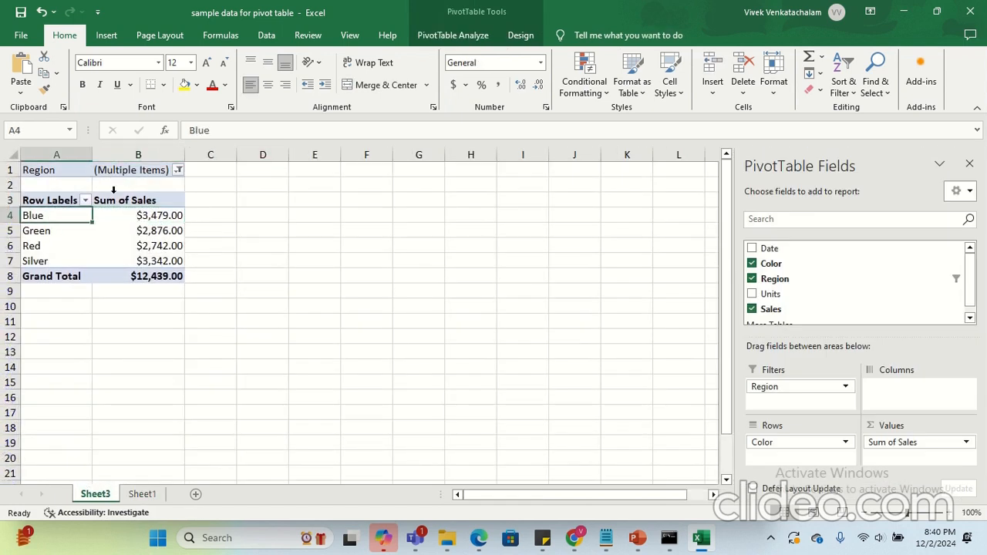
- Review the items selected in the PivotTable's Region report filter and check the sales value for Blue
click(178, 170)
click(156, 354)
click(152, 216)
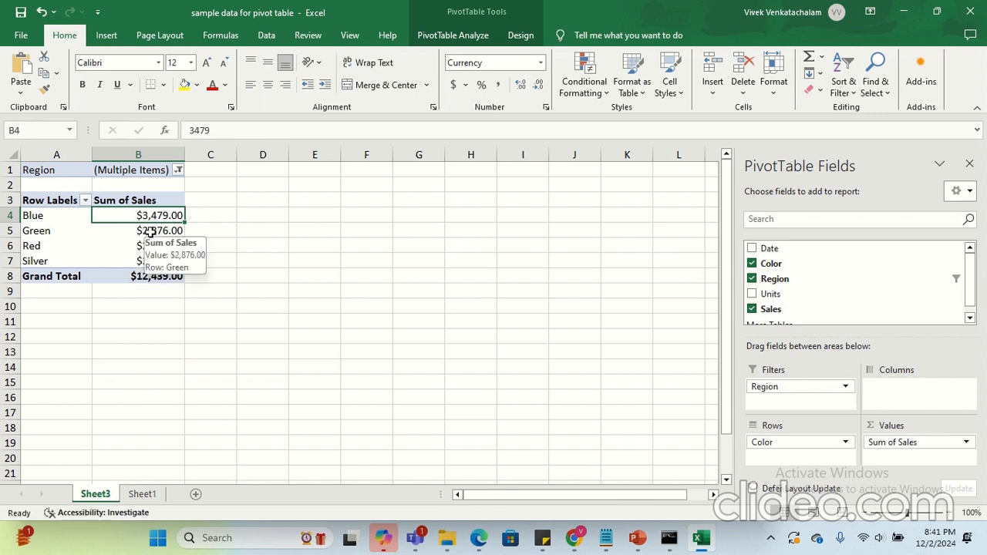
mouse_move(518, 16)
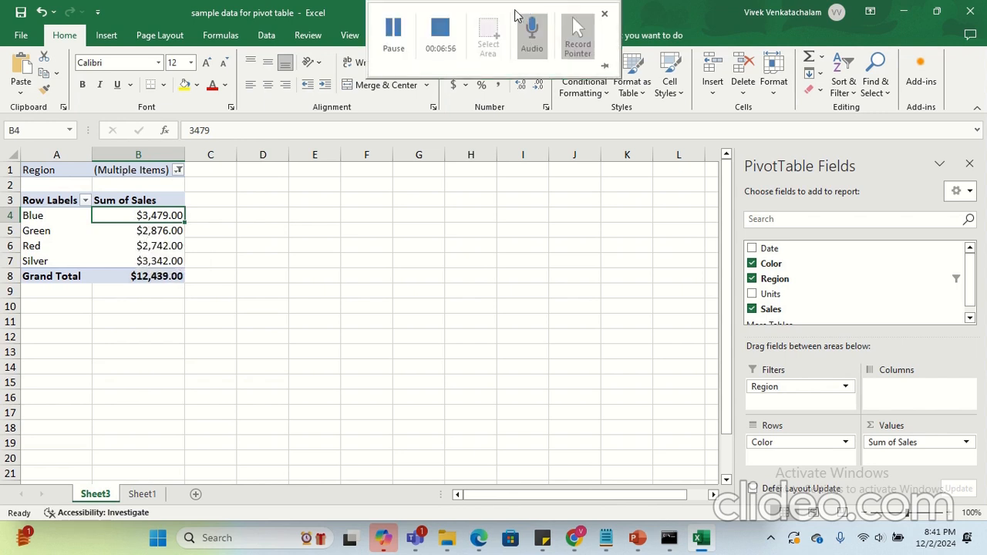